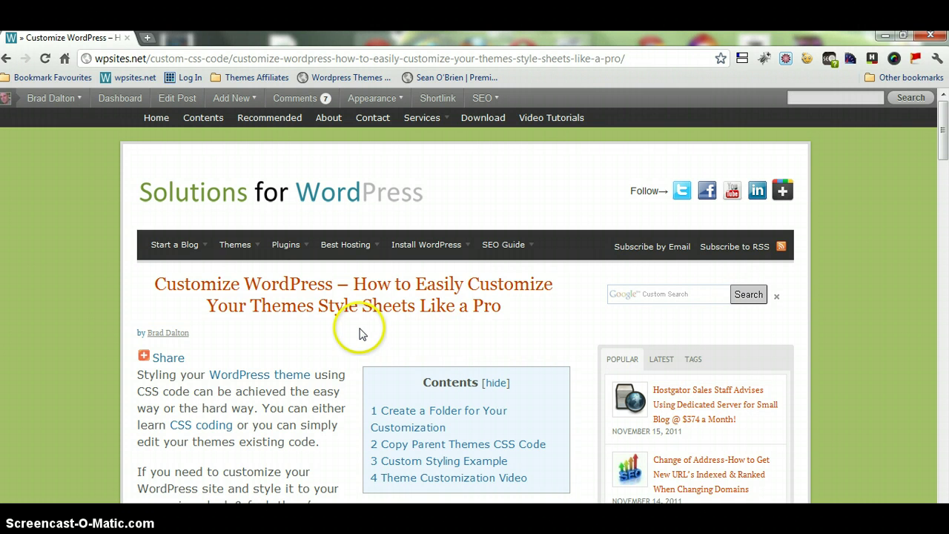
Step: Return to cPanel File Manager and step back out of the current theme folders
drag(940, 132, 933, 347)
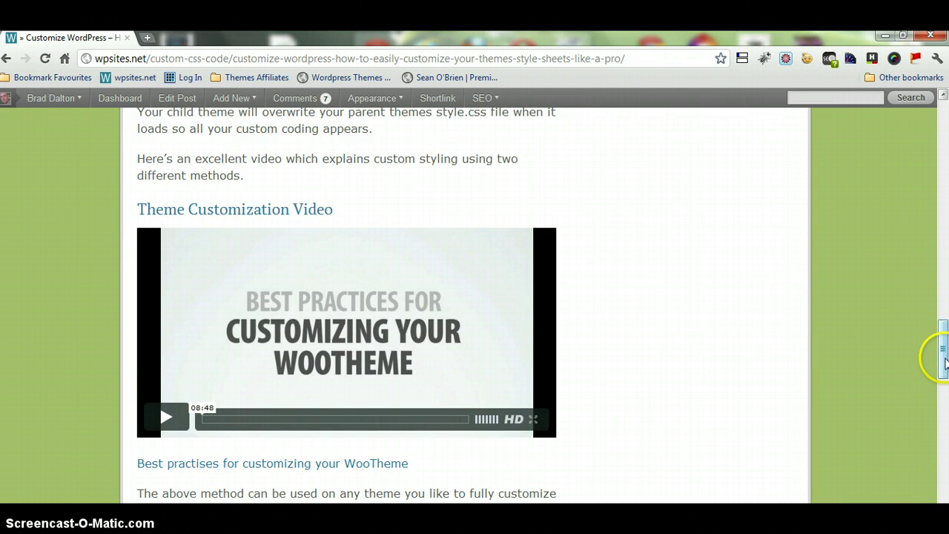
drag(945, 361, 944, 174)
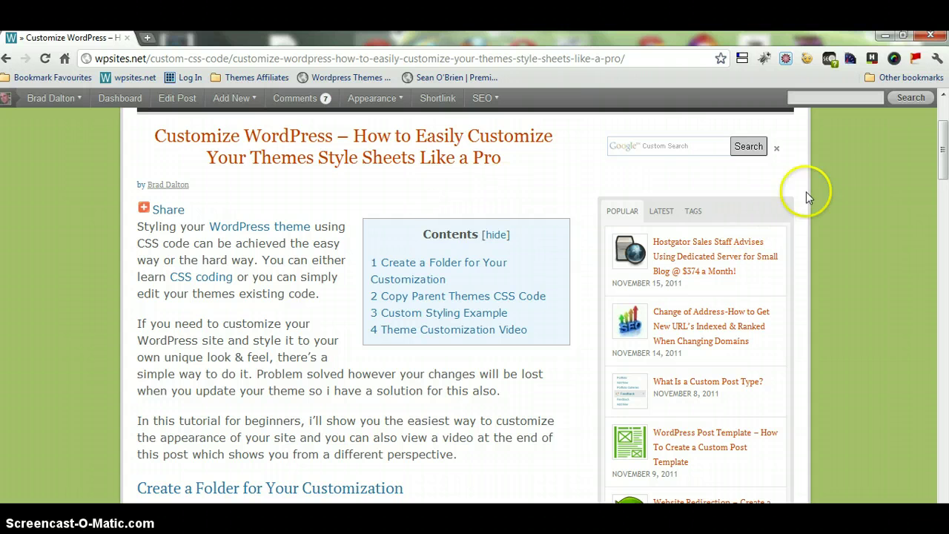
drag(942, 158, 945, 172)
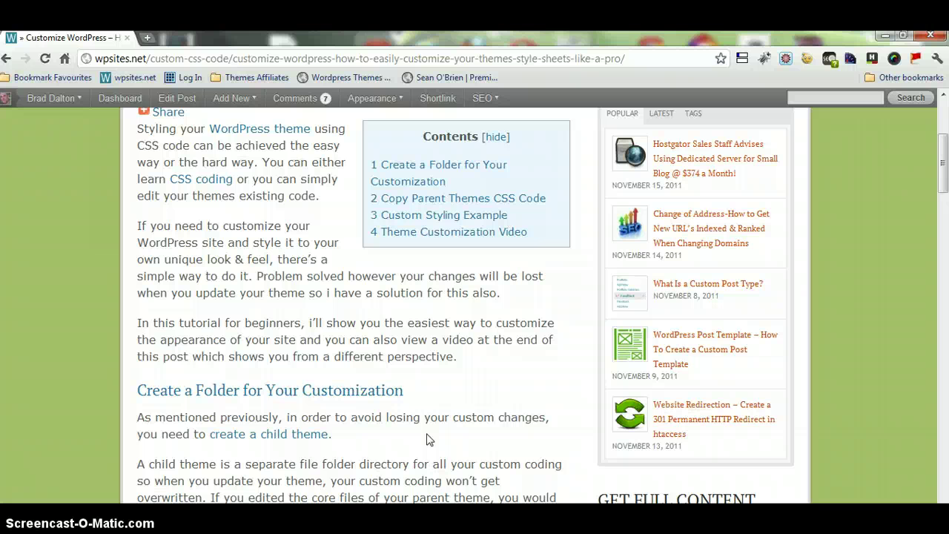
drag(940, 180, 943, 152)
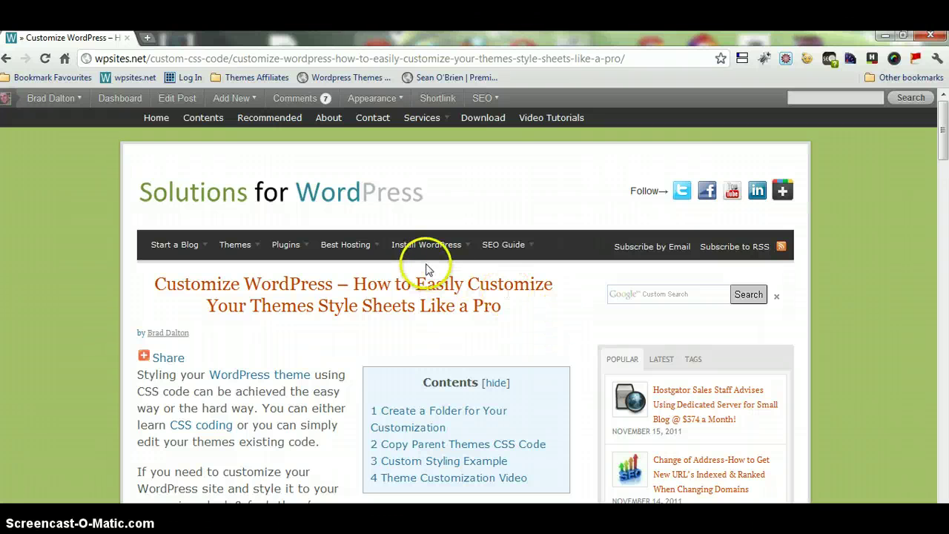
mouse_move(347, 247)
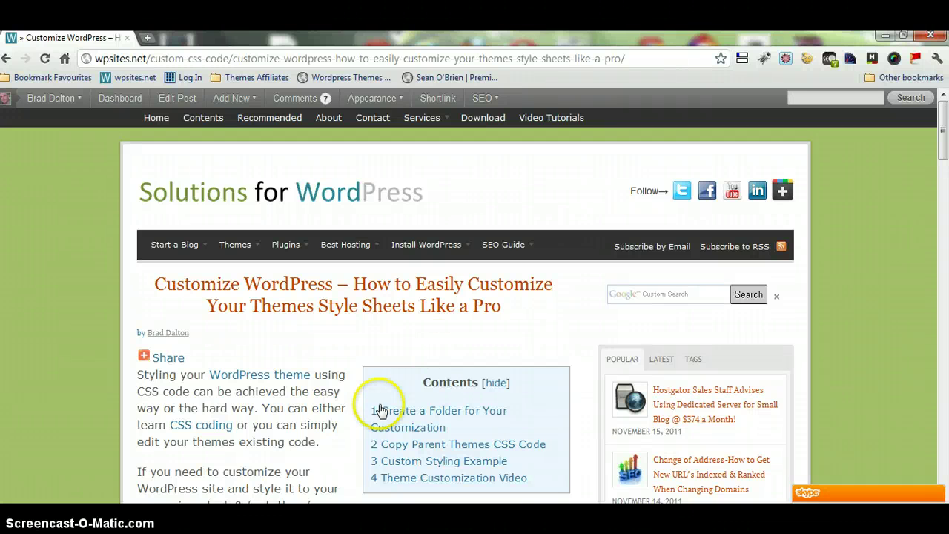
mouse_move(272, 532)
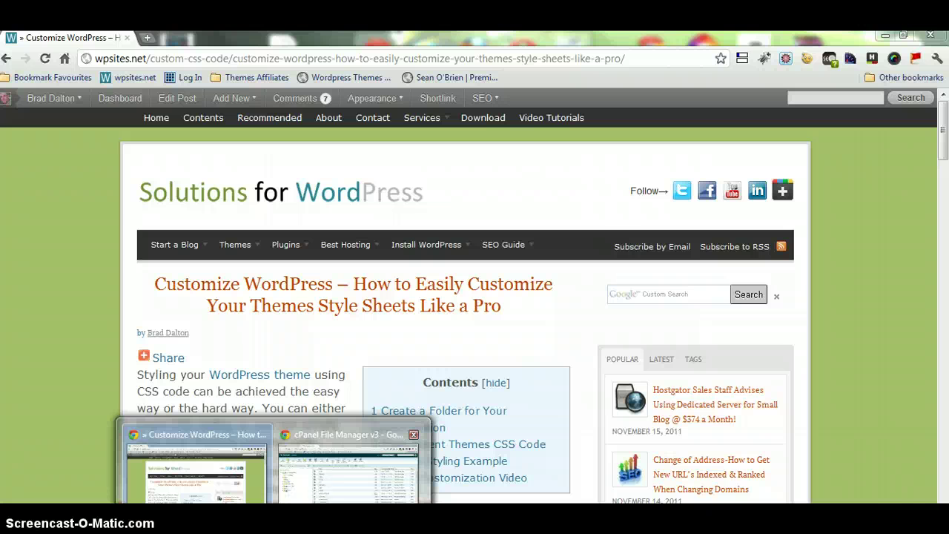
click(307, 493)
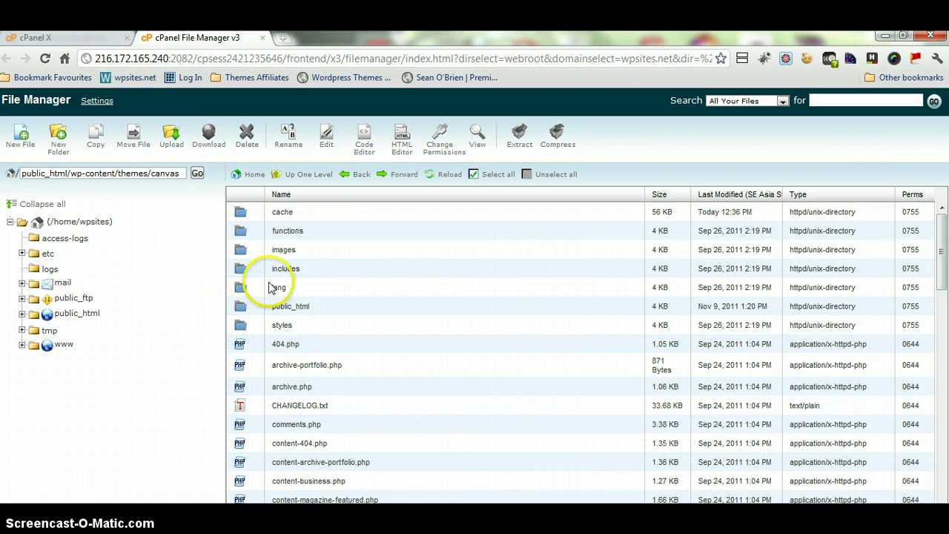
click(349, 175)
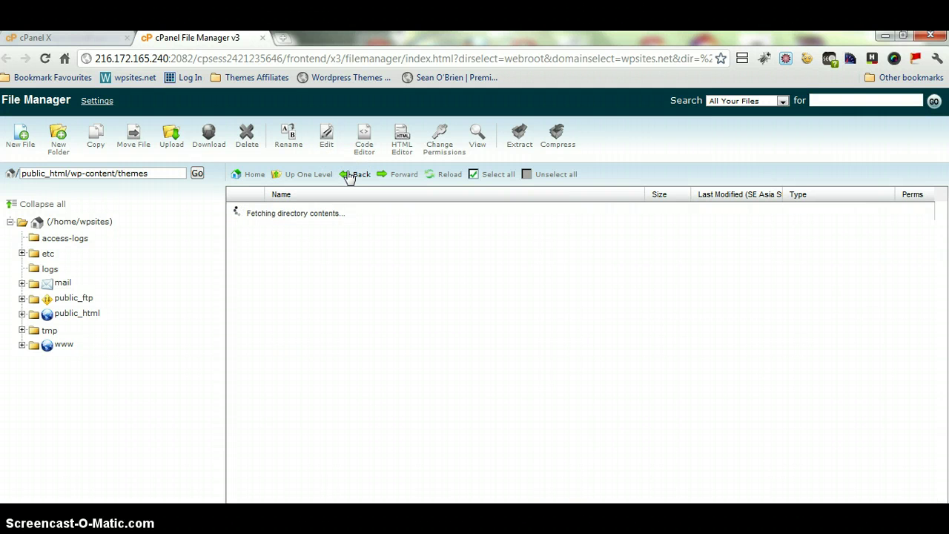
click(349, 177)
click(349, 176)
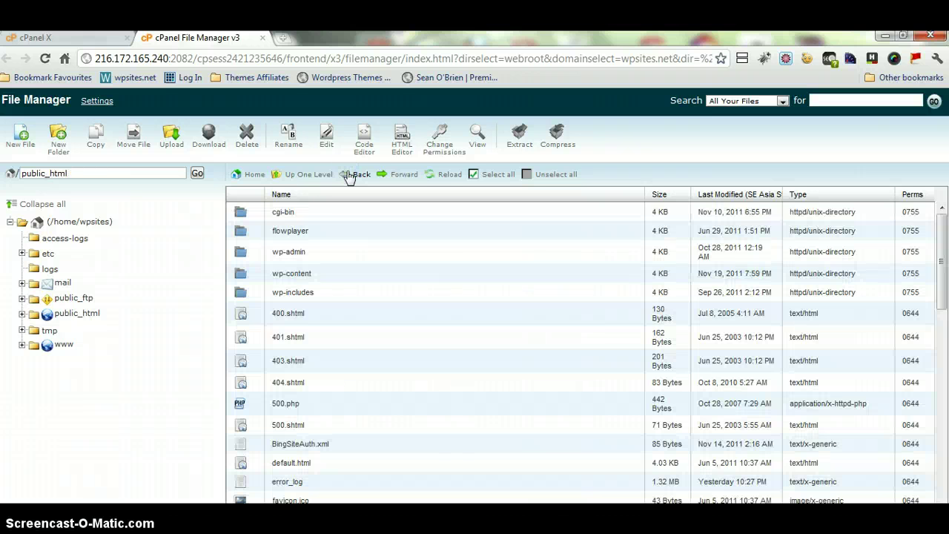
click(349, 177)
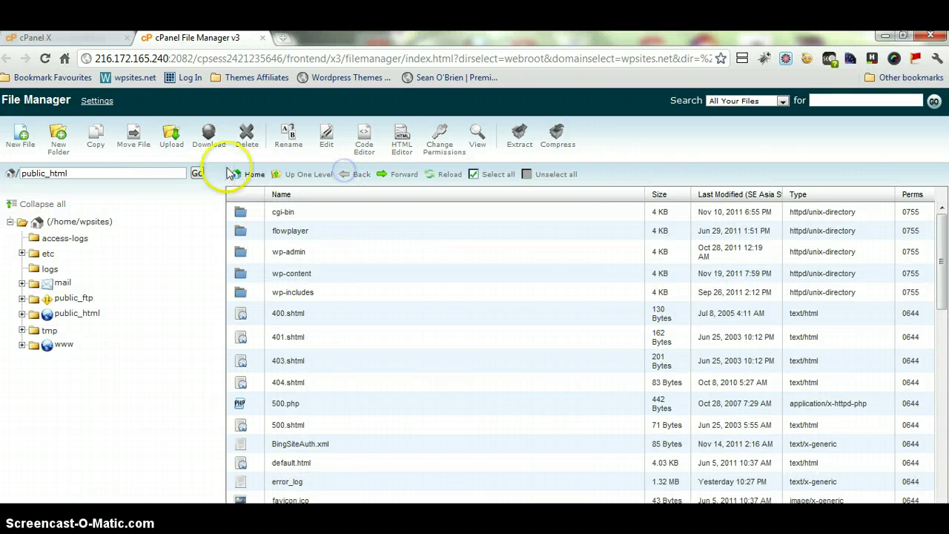
Step: From Home, open public_html, then wp-content, then themes
click(253, 174)
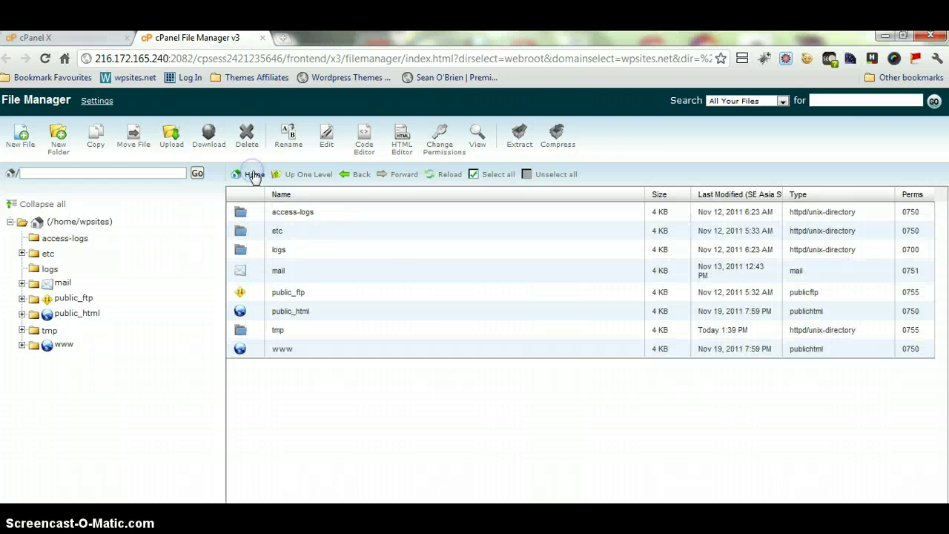
double_click(360, 310)
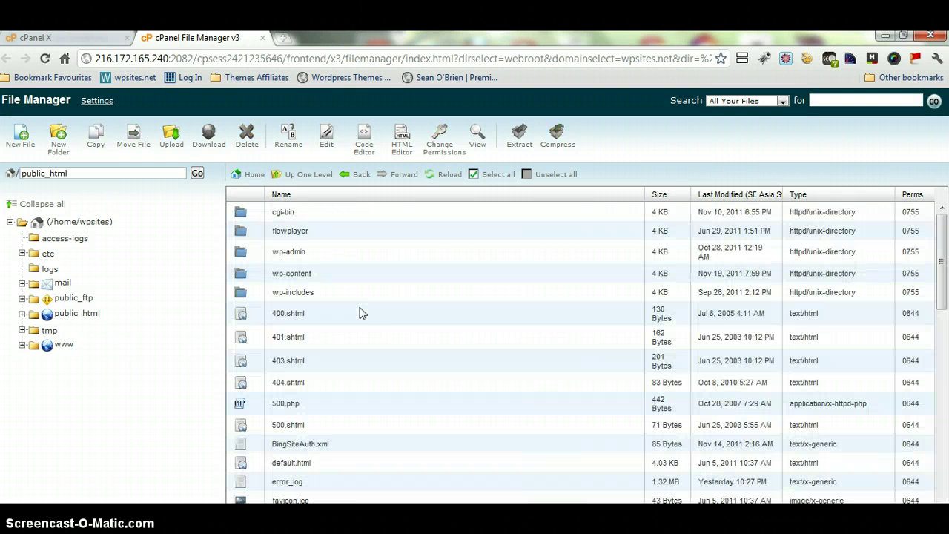
double_click(366, 273)
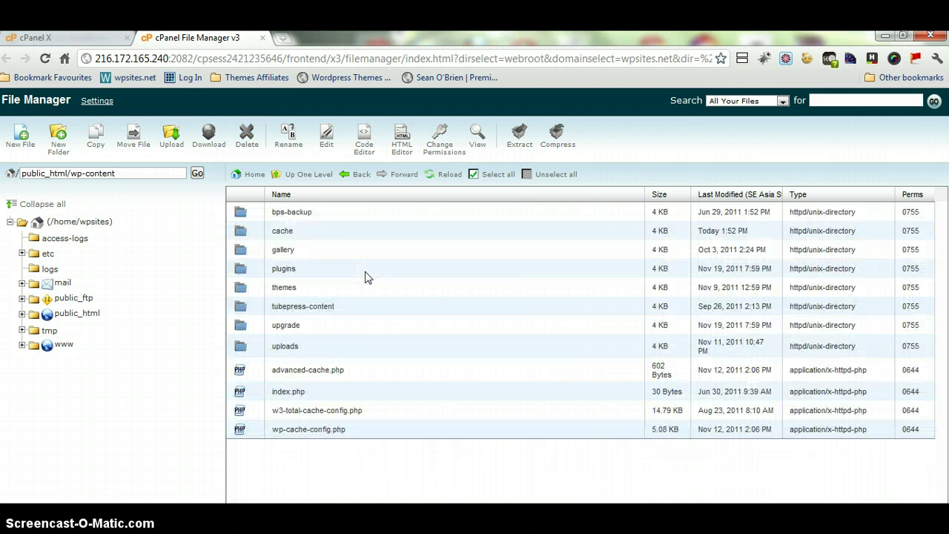
double_click(361, 285)
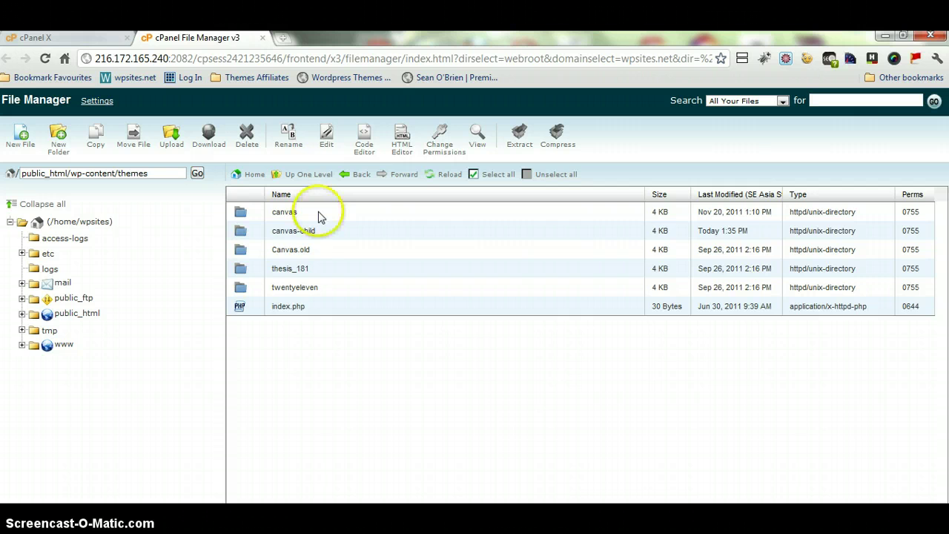
Step: Open the canvas theme folder and select its style.css file (51.64 KB)
double_click(319, 215)
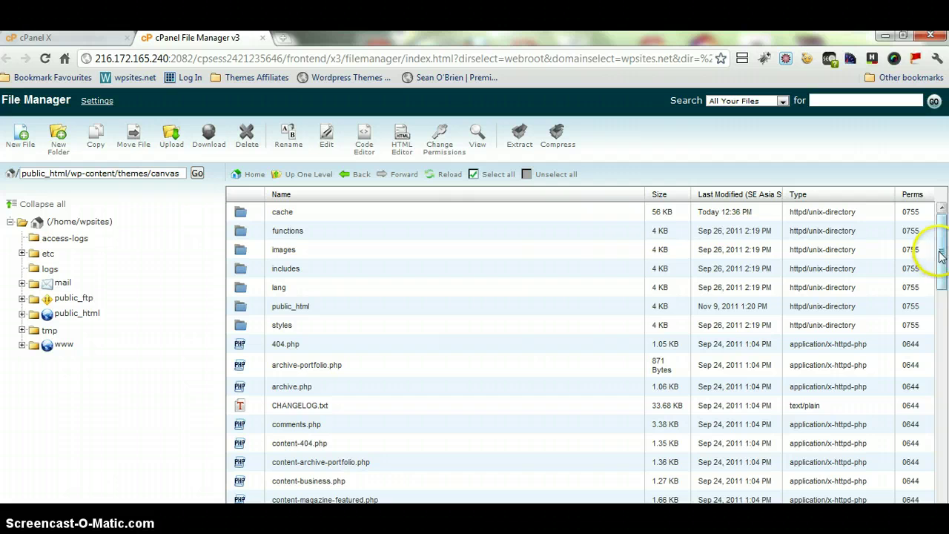
drag(942, 254, 942, 446)
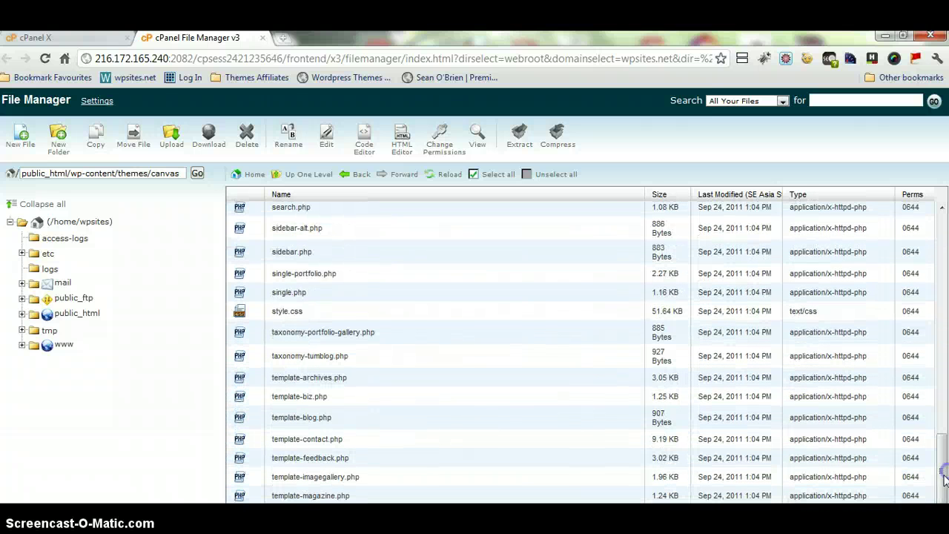
click(315, 313)
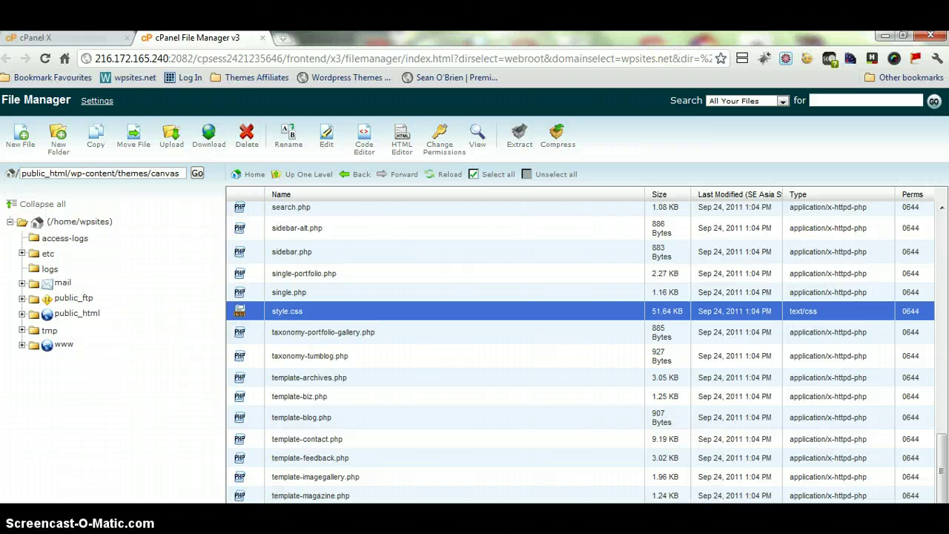
Step: Minimize both browser windows and select the style (1) file on the desktop
click(884, 34)
click(882, 30)
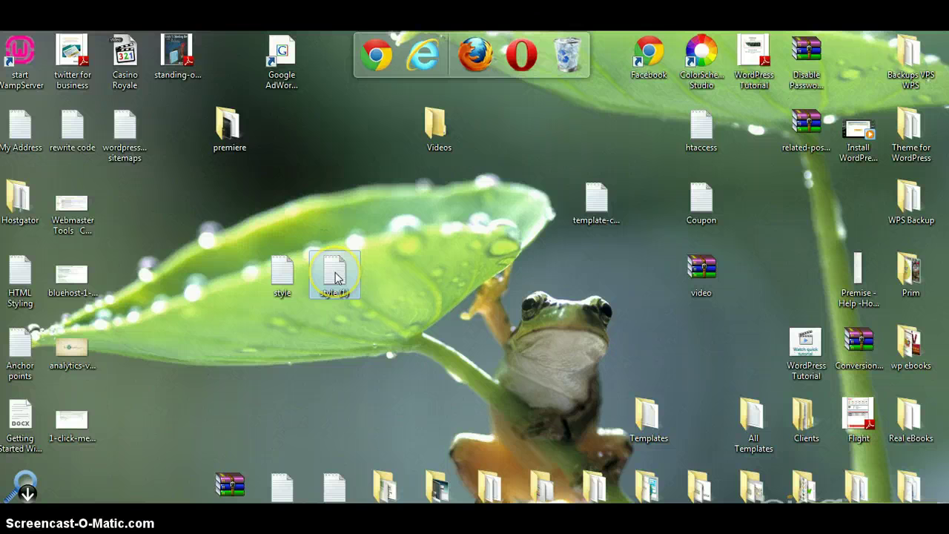
click(335, 276)
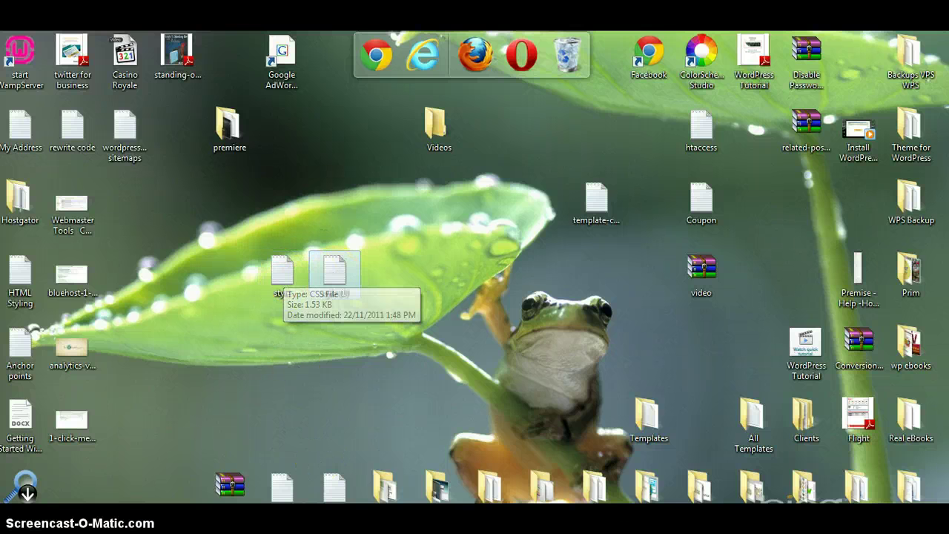
Step: In File Manager, open canvas-child, select its style.css, then minimize the browser
click(273, 519)
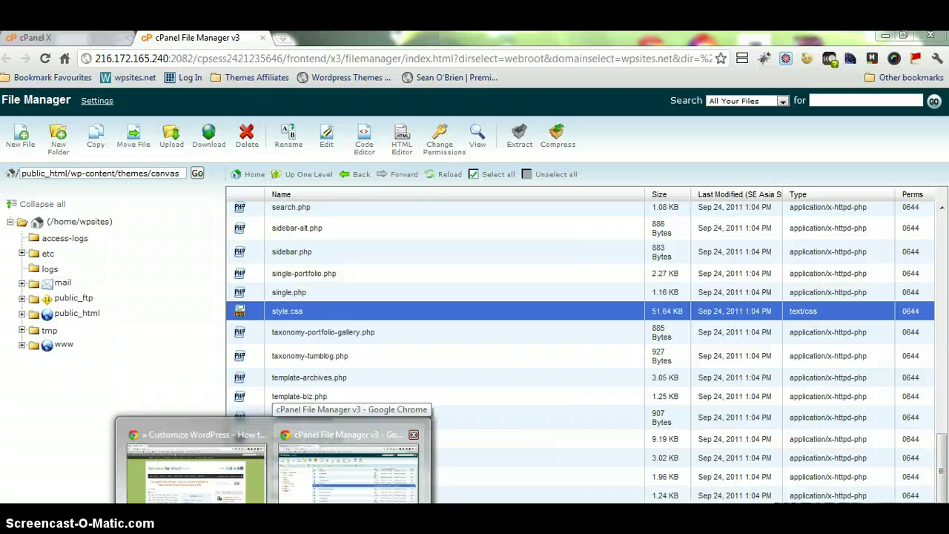
click(349, 467)
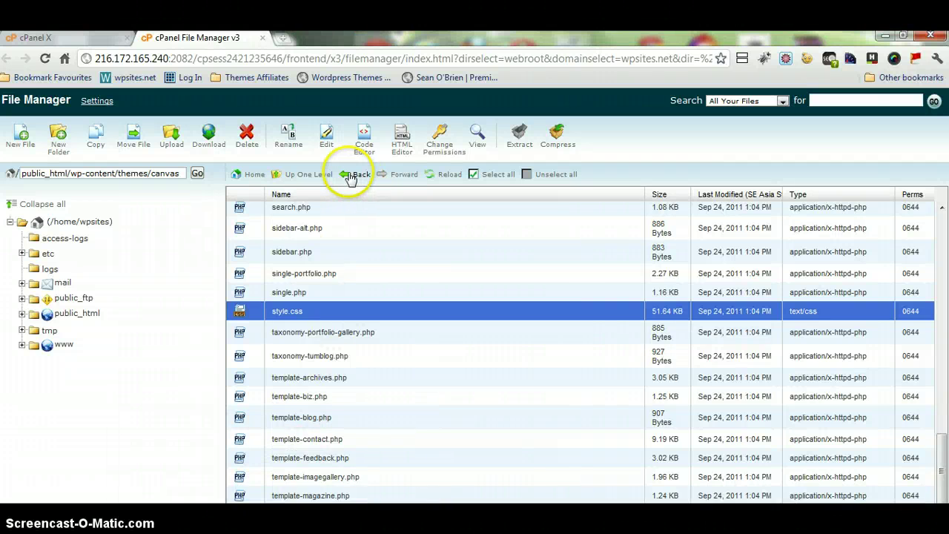
click(353, 177)
double_click(348, 231)
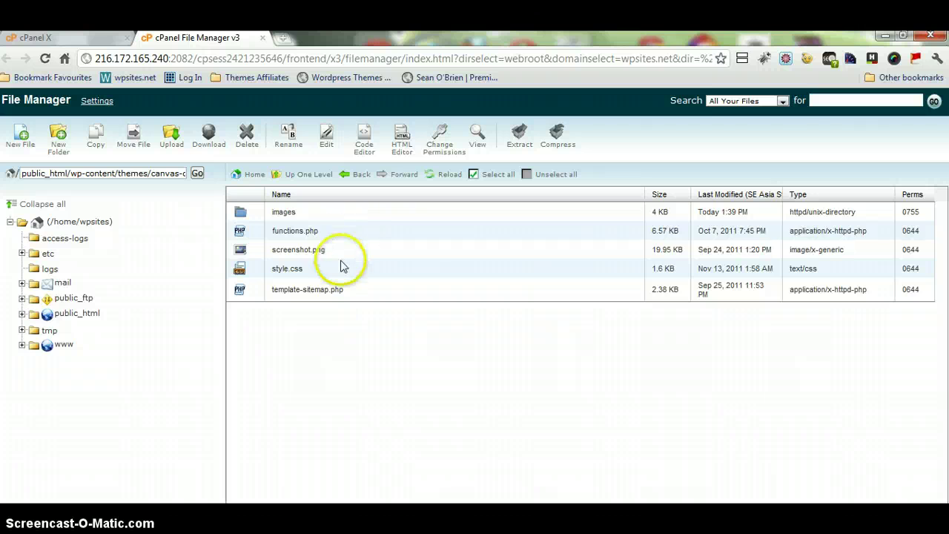
click(322, 273)
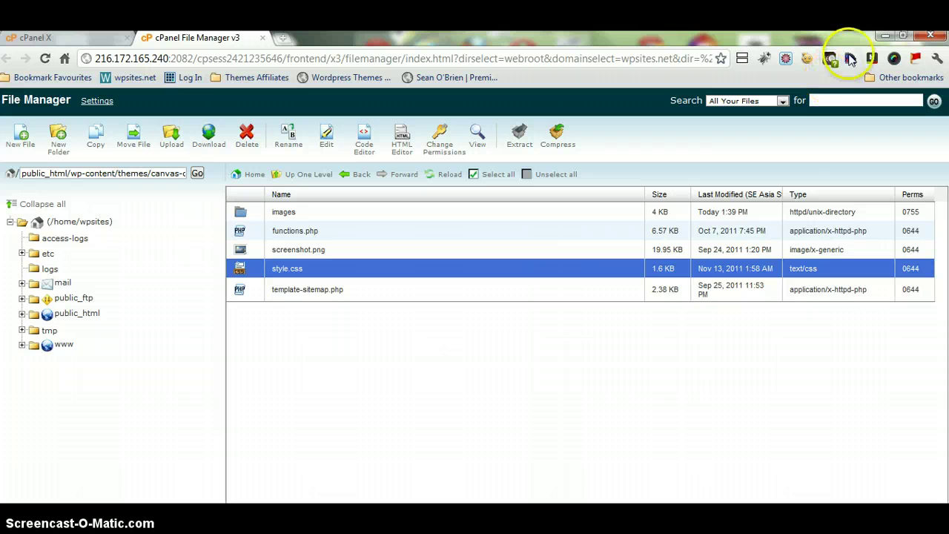
click(881, 37)
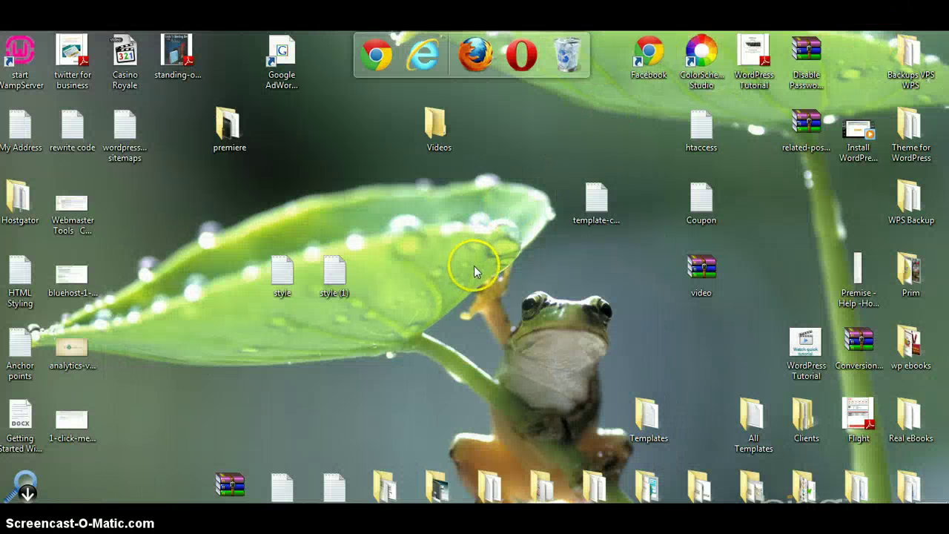
Step: Select the desktop's style (1) CSS file and bring up its context menu
click(333, 273)
click(320, 495)
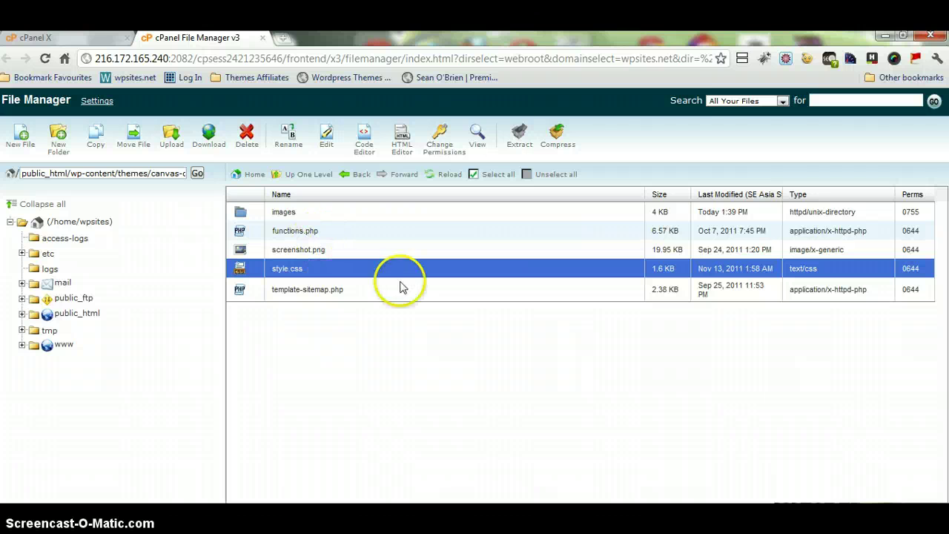
click(884, 35)
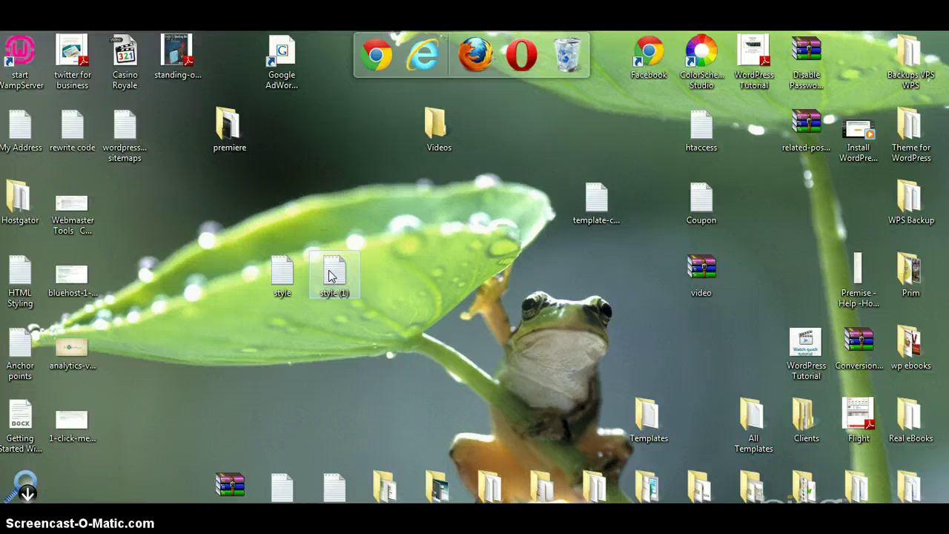
click(329, 282)
click(332, 278)
click(335, 276)
click(334, 276)
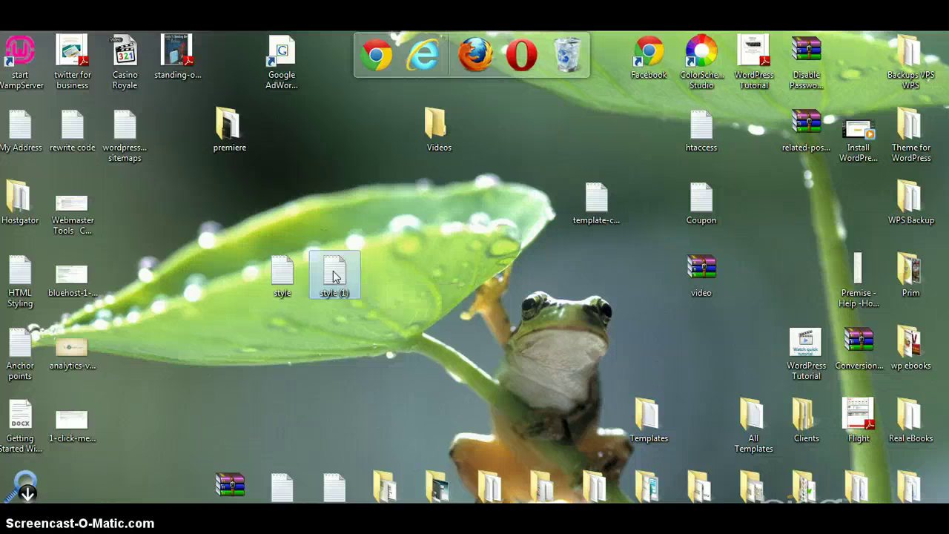
right_click(333, 275)
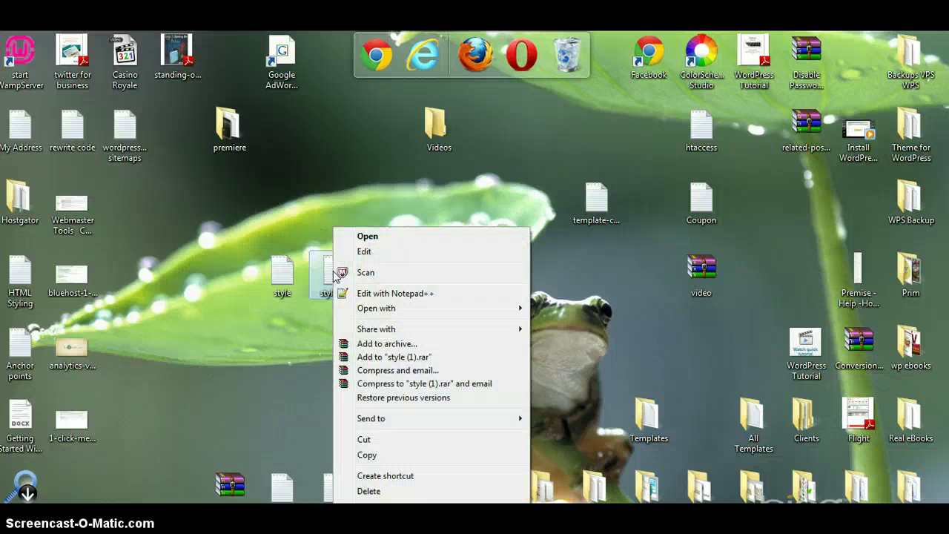
Step: Open style (1).css in Notepad++ and scroll down to the Navigation rules
click(393, 294)
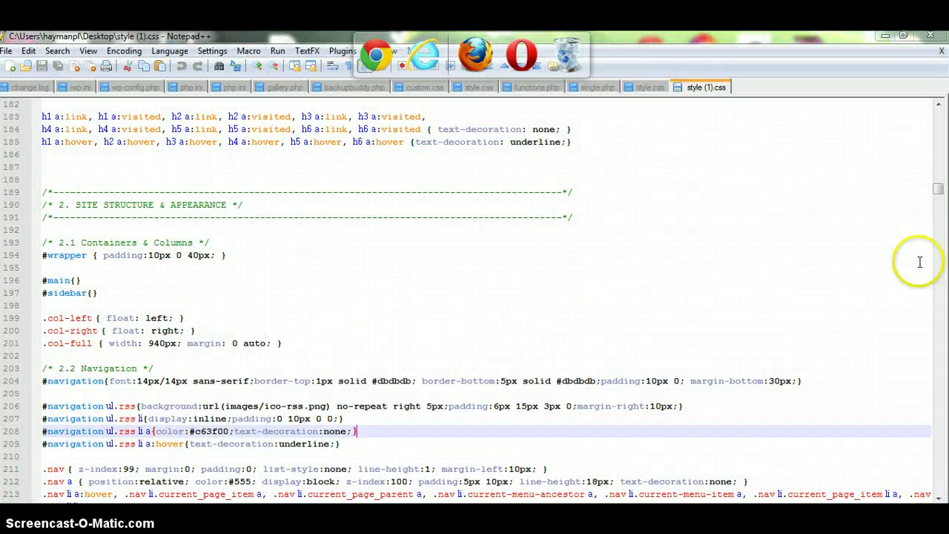
drag(934, 197, 938, 114)
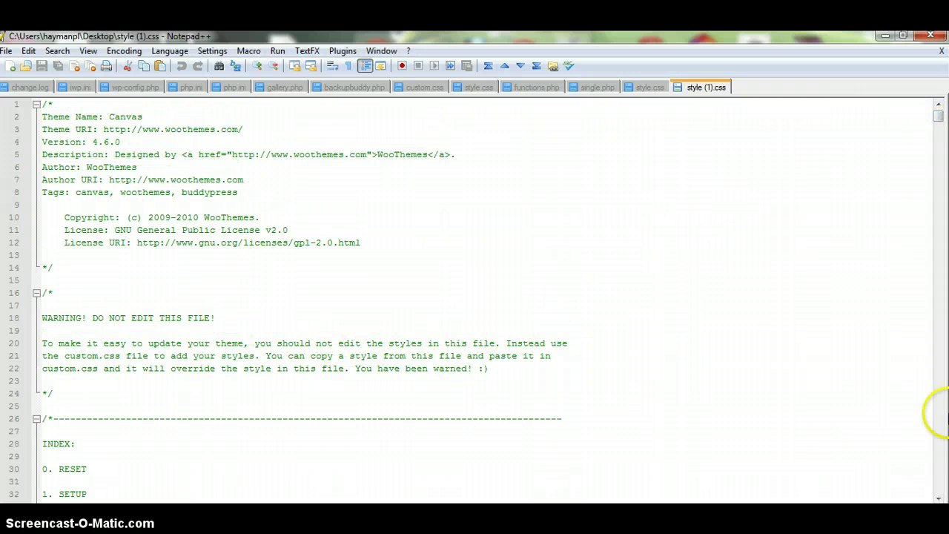
drag(938, 499, 938, 499)
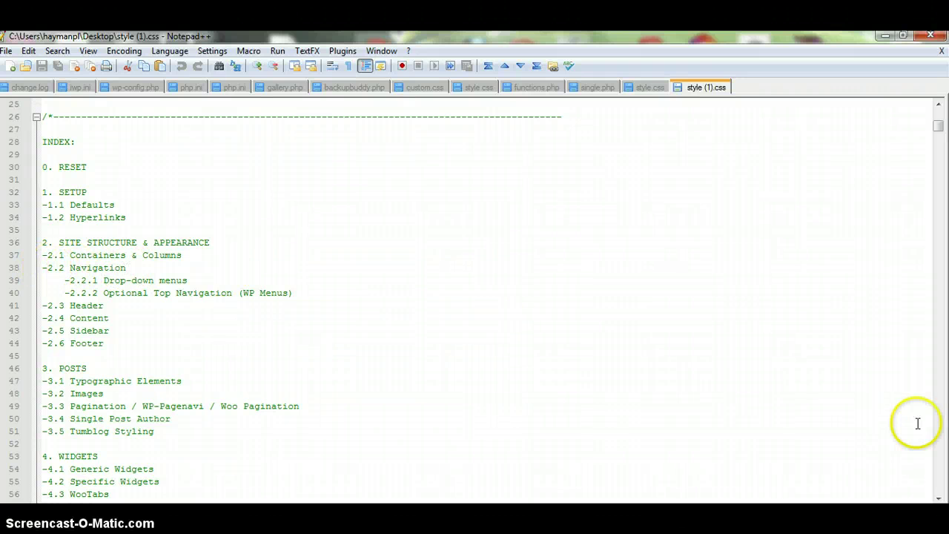
drag(938, 499, 938, 472)
click(939, 470)
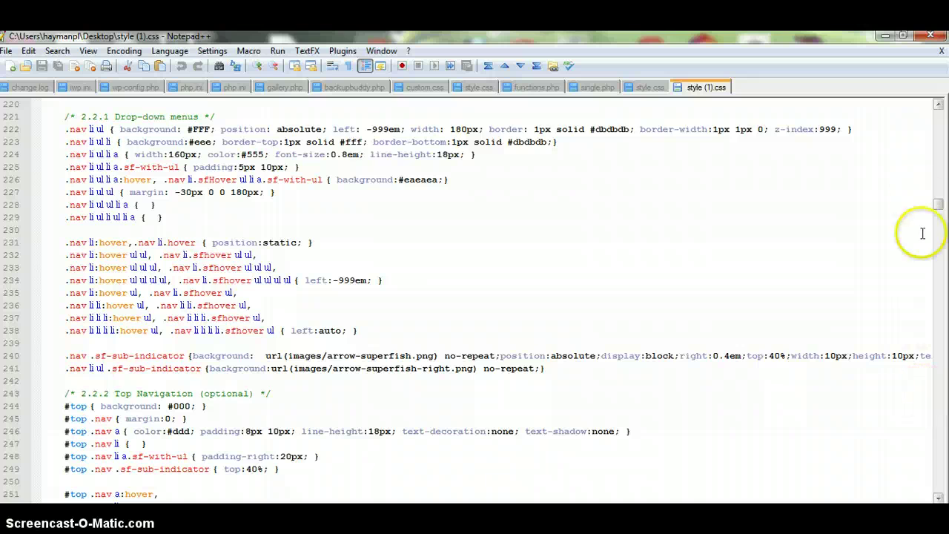
Step: Copy the #navigation ul.rss li a rule on line 208, then close Notepad++
click(938, 106)
drag(938, 106, 938, 109)
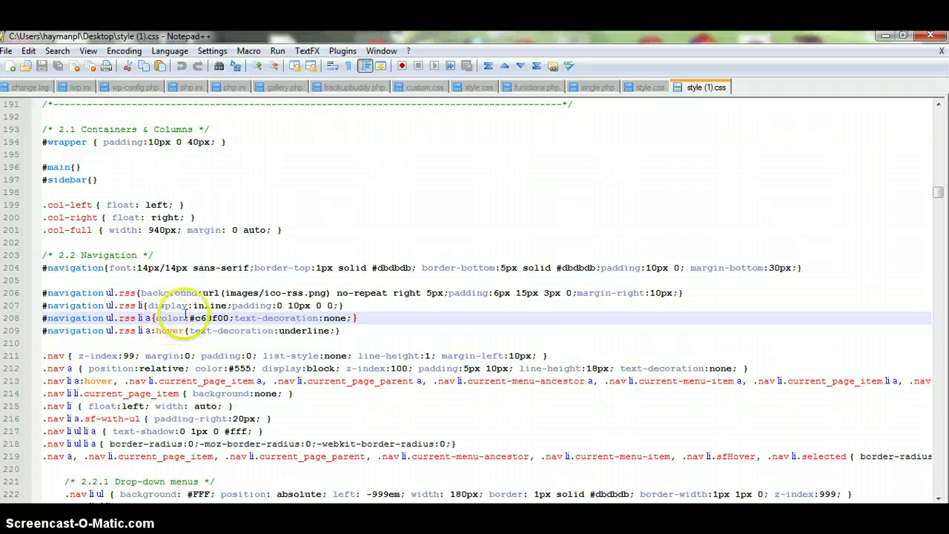
drag(362, 318, 54, 313)
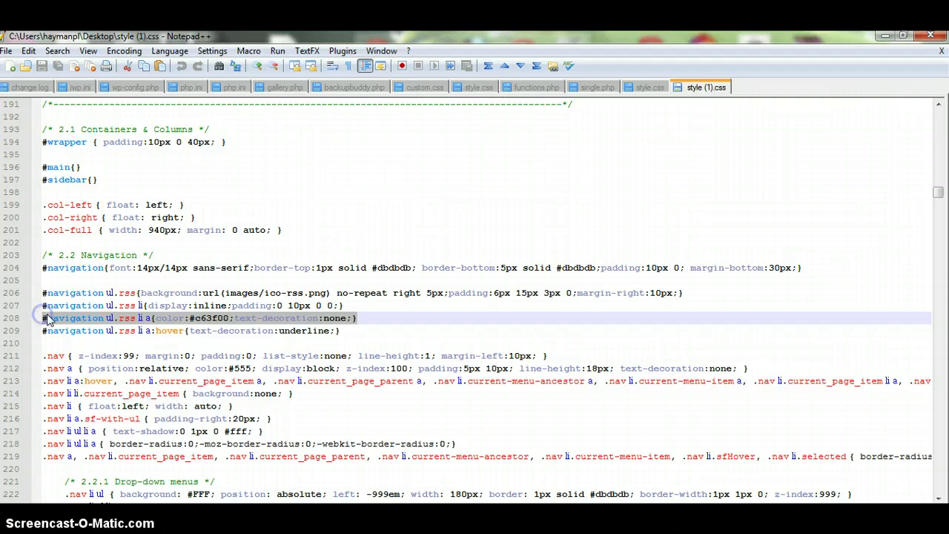
right_click(45, 317)
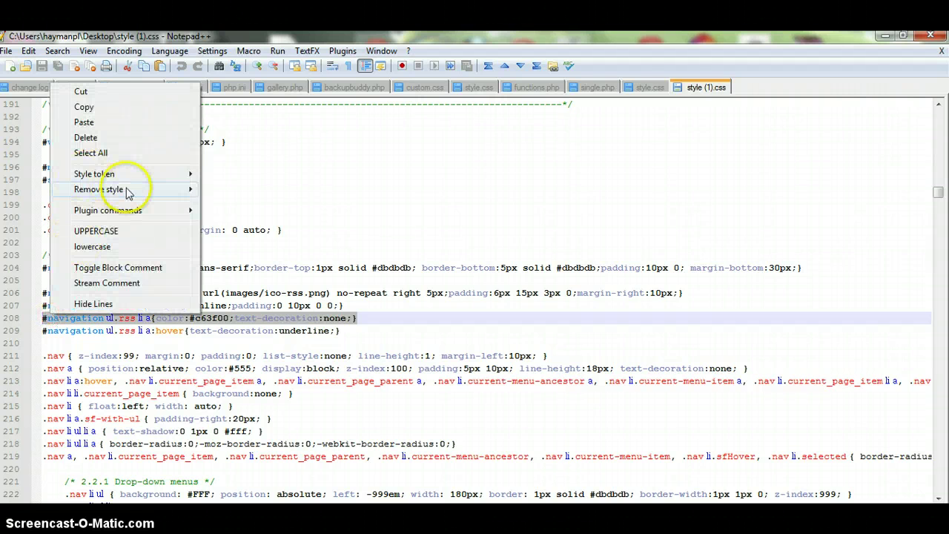
click(83, 108)
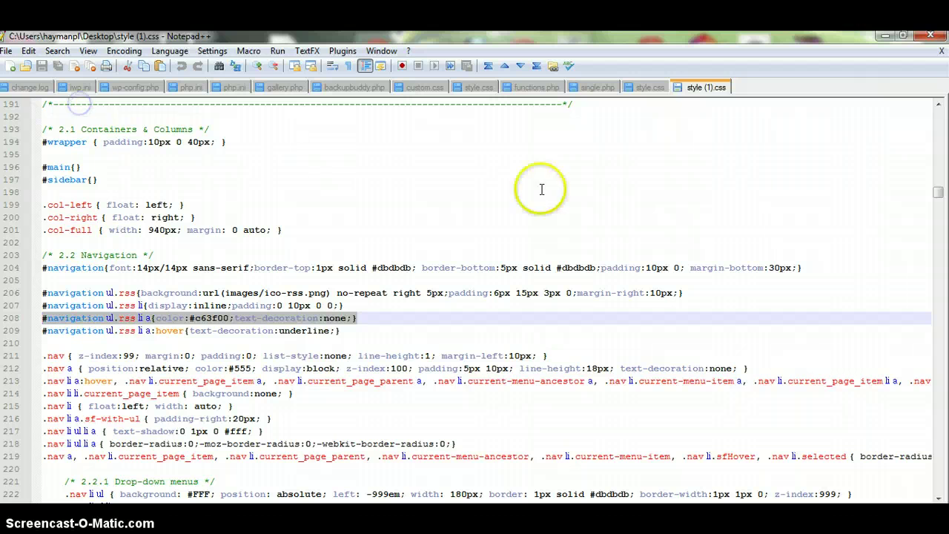
click(932, 39)
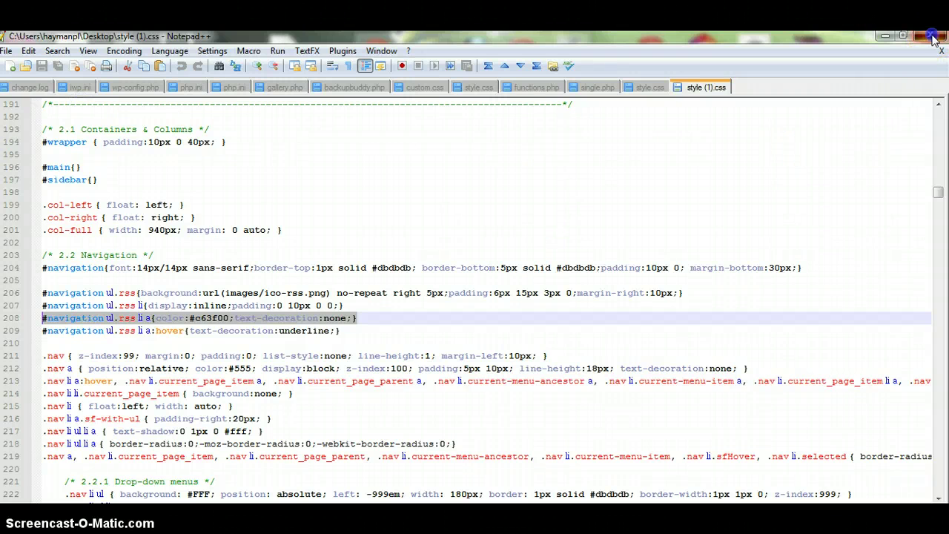
Step: Open the desktop style file in Notepad++ and paste the RSS link rule at line 41
right_click(276, 272)
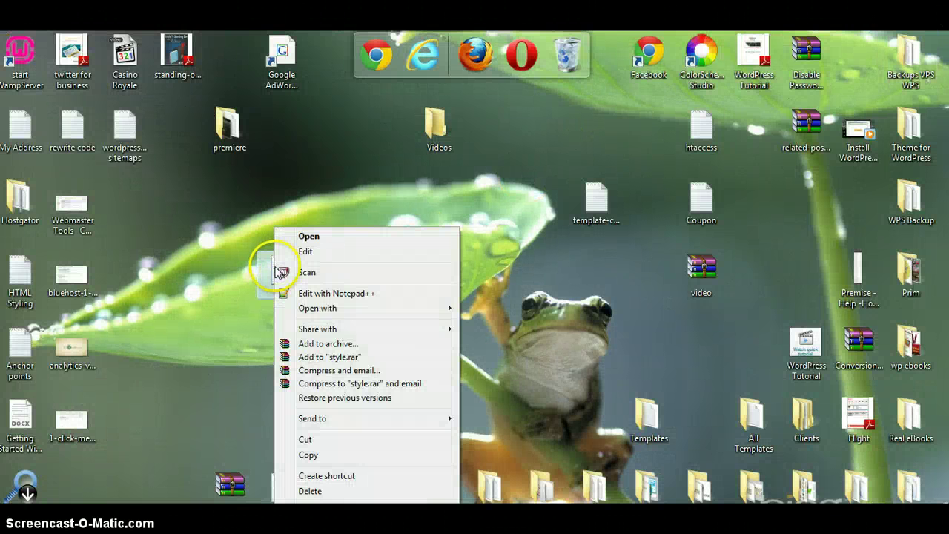
click(334, 294)
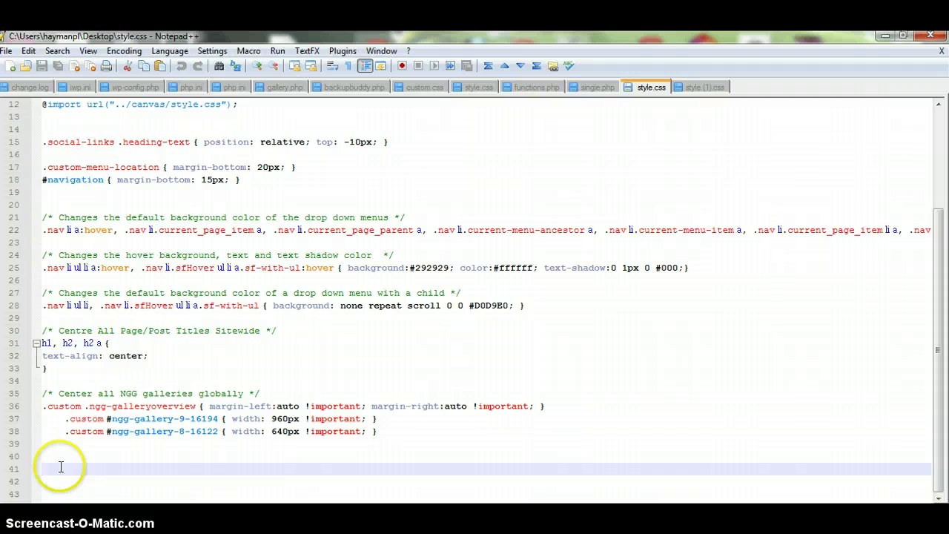
right_click(60, 465)
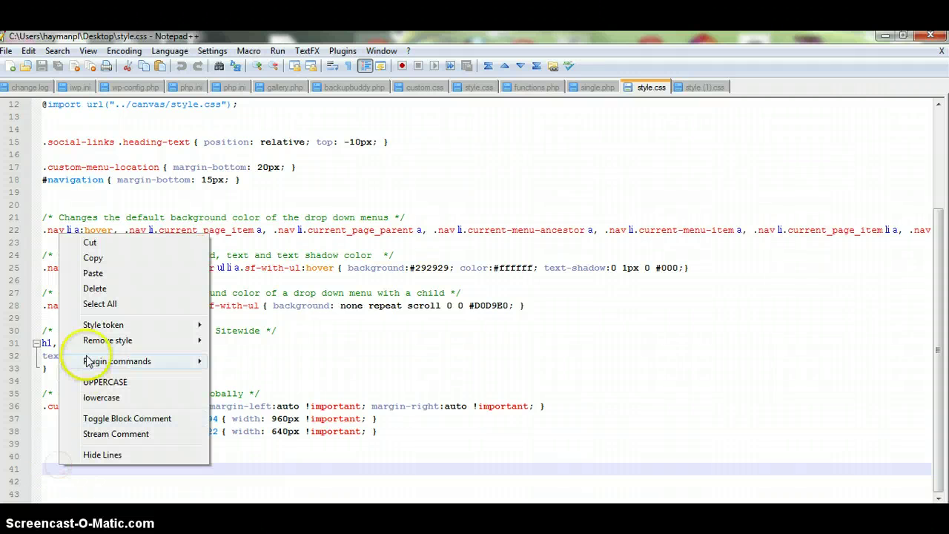
click(93, 273)
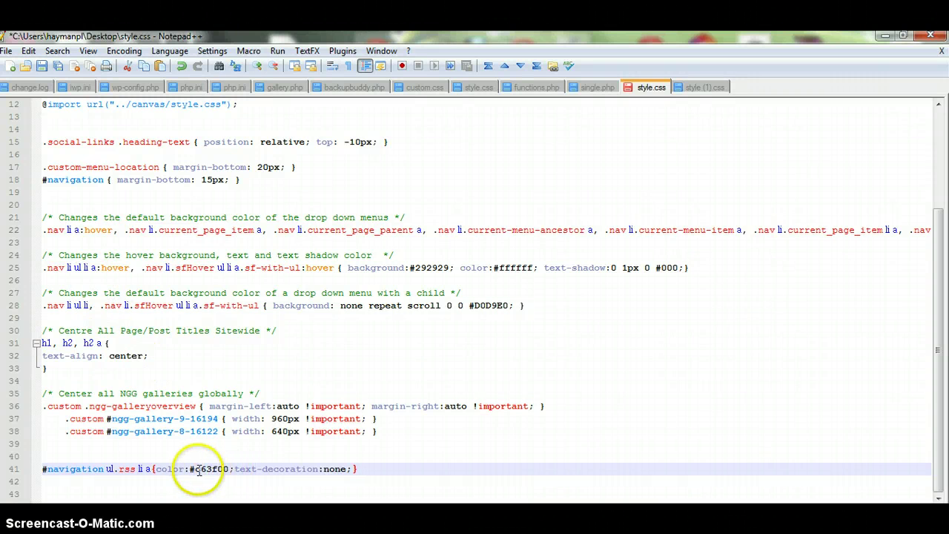
Step: Replace the rule's colour c63f00 with ffffff and close the editor
drag(194, 470, 228, 469)
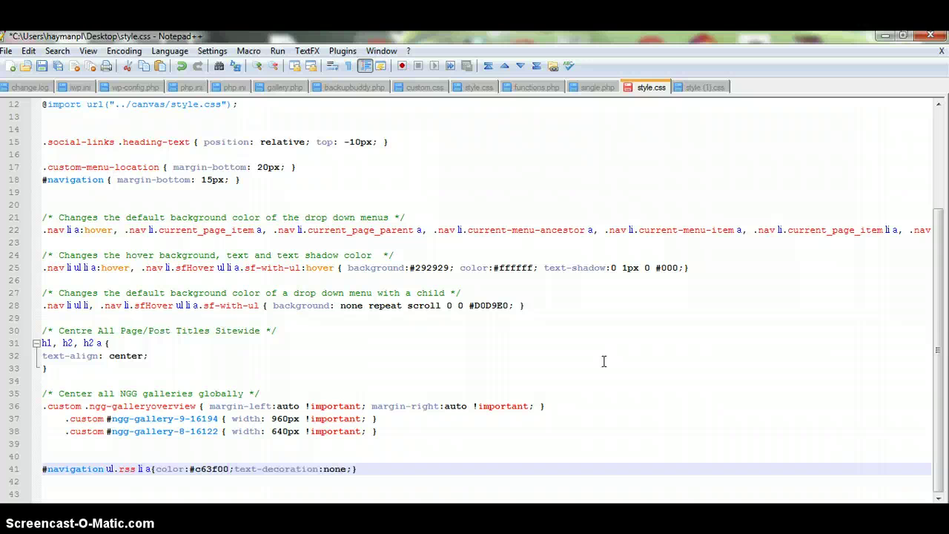
key(BackSpace)
key(BackSpace)
key(BackSpace)
key(BackSpace)
key(BackSpace)
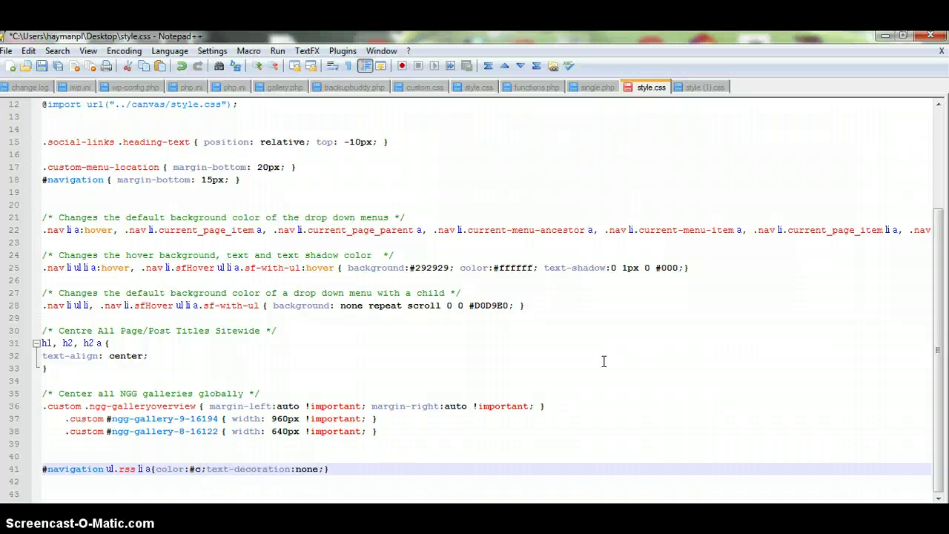
key(BackSpace)
text(fff)
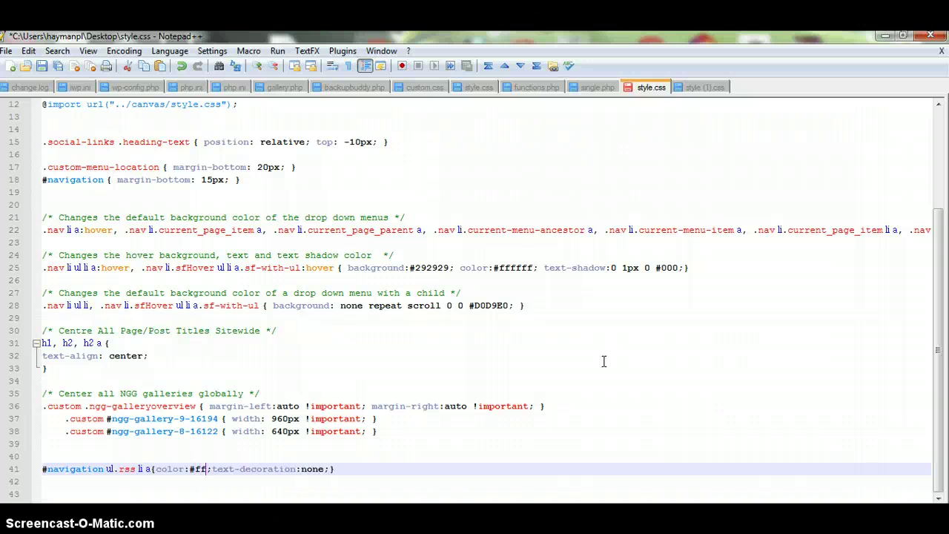
text(fff)
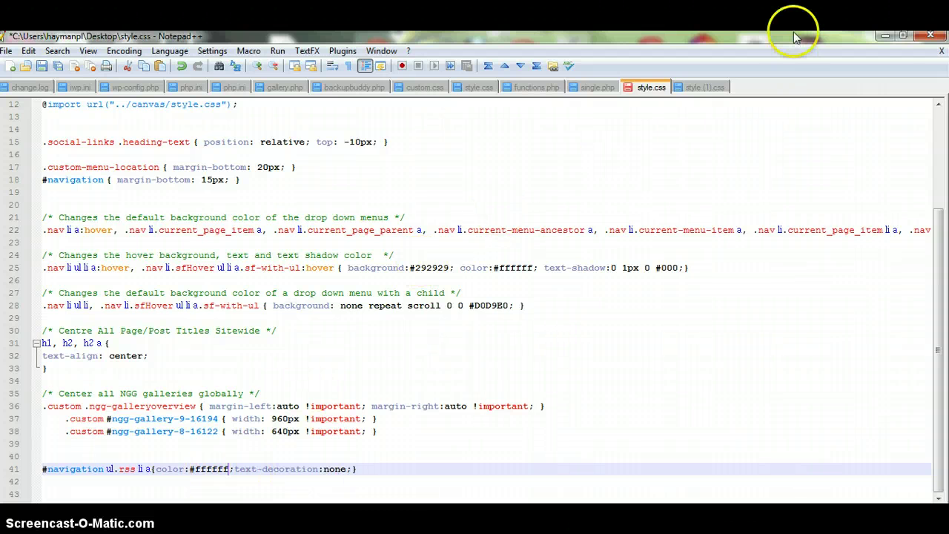
click(931, 39)
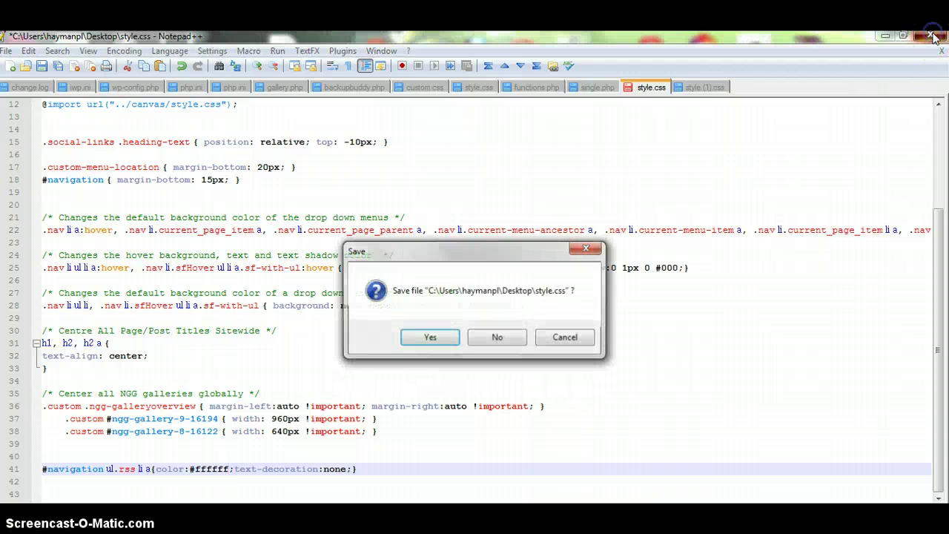
Step: Save style.css, then go back to the themes folder and open canvas-child
click(429, 338)
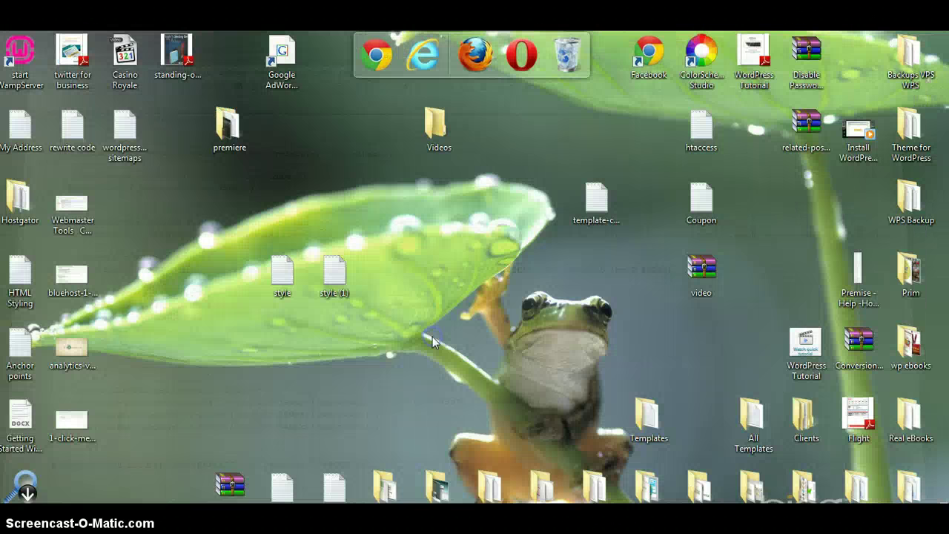
mouse_move(289, 508)
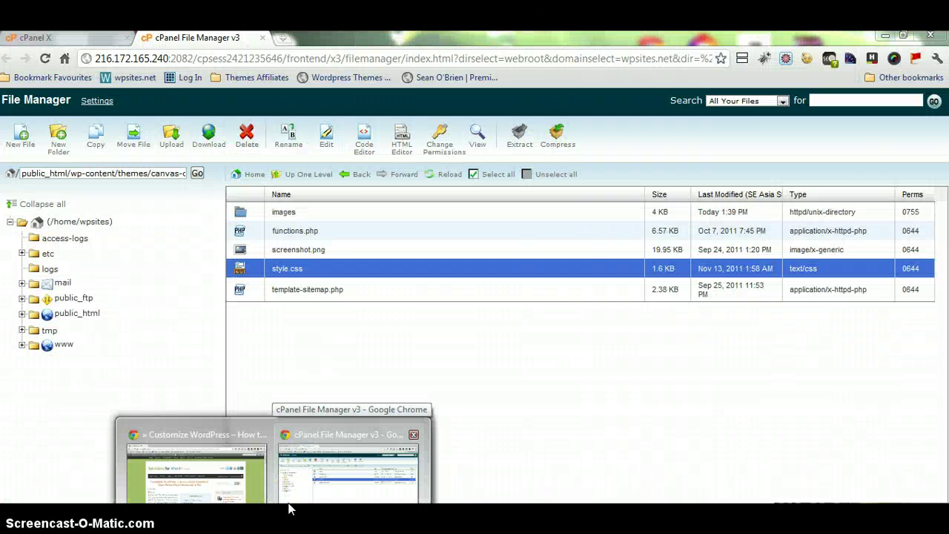
click(289, 504)
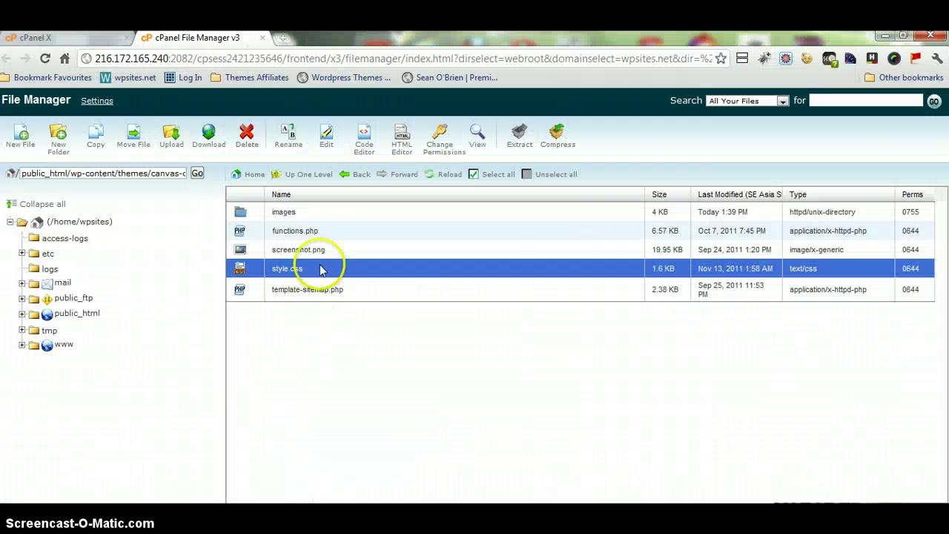
click(347, 176)
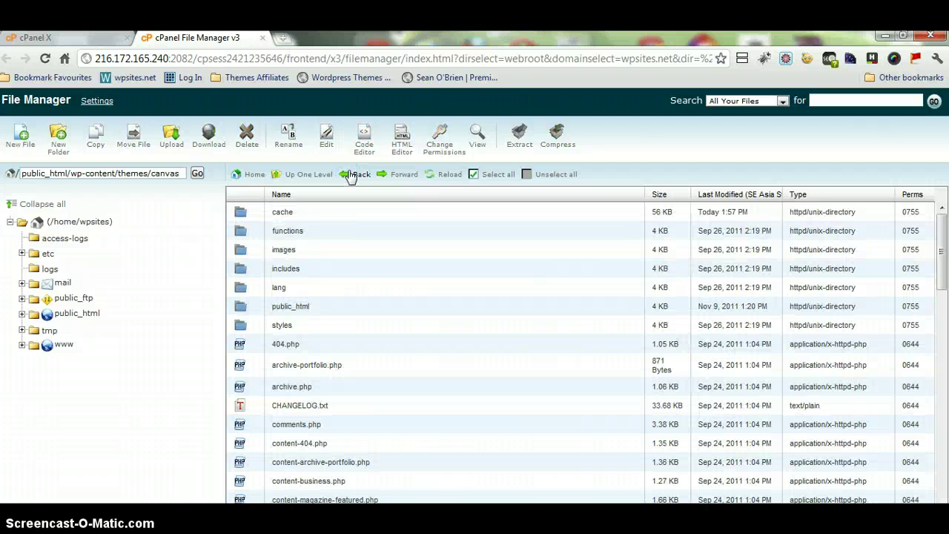
click(351, 176)
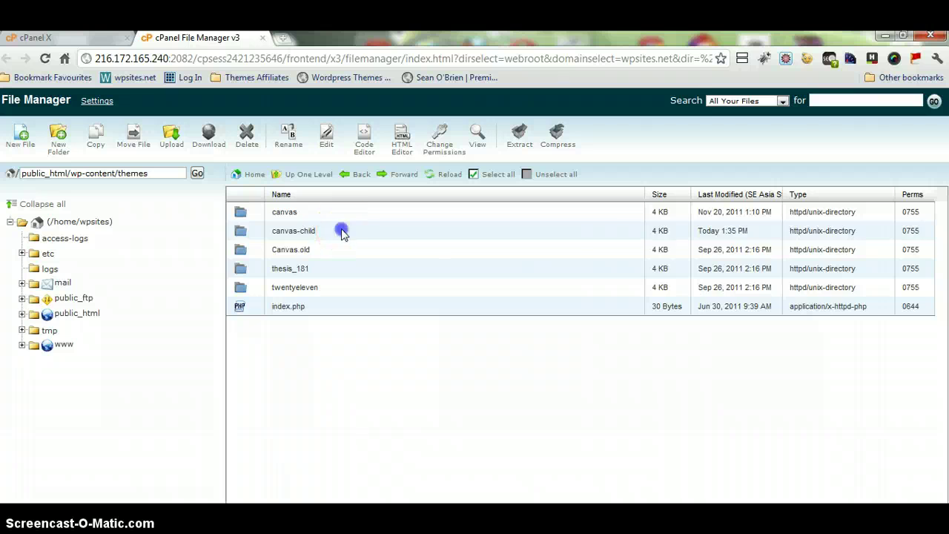
double_click(343, 233)
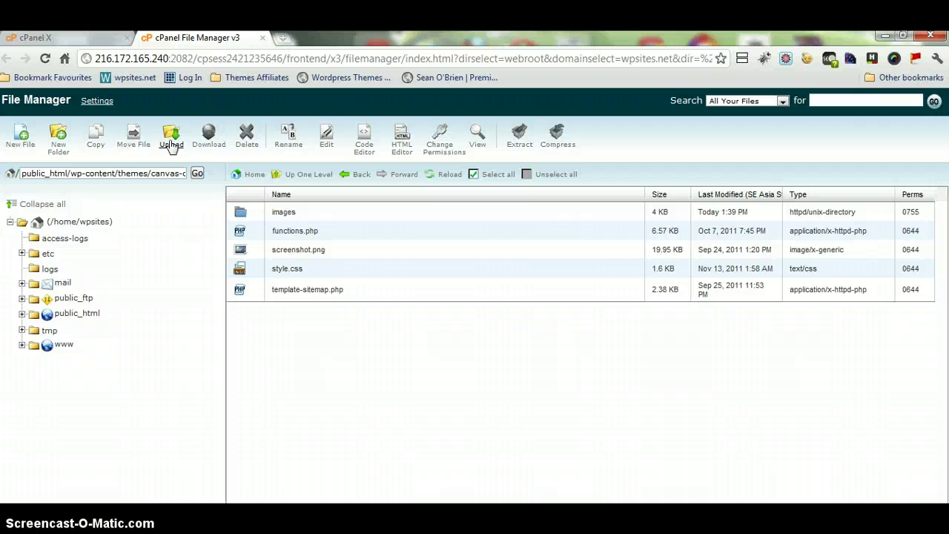
click(171, 144)
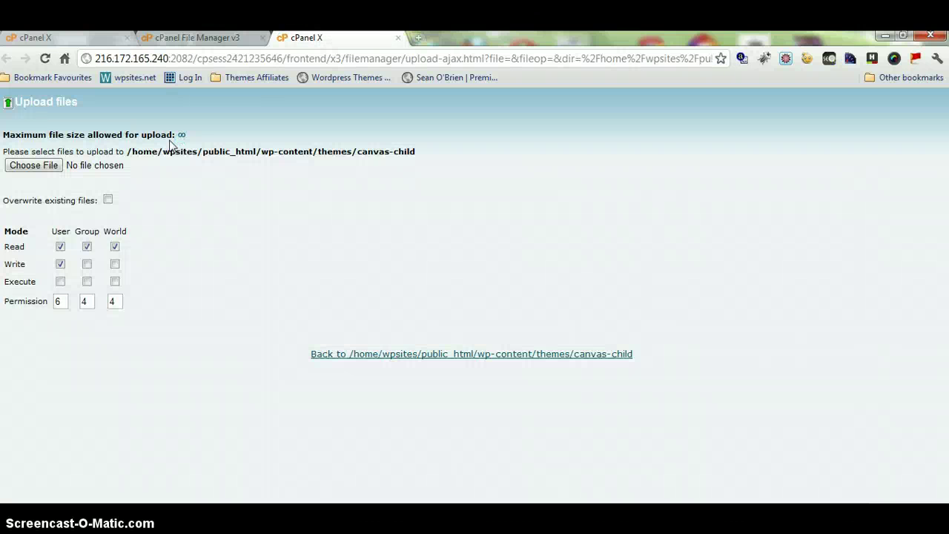
click(48, 167)
drag(783, 185, 783, 306)
click(784, 368)
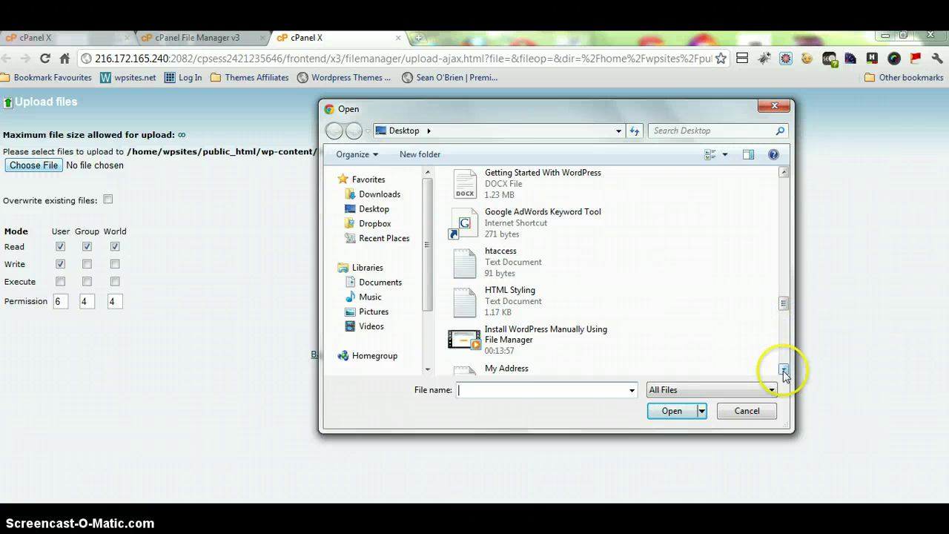
click(783, 369)
click(784, 369)
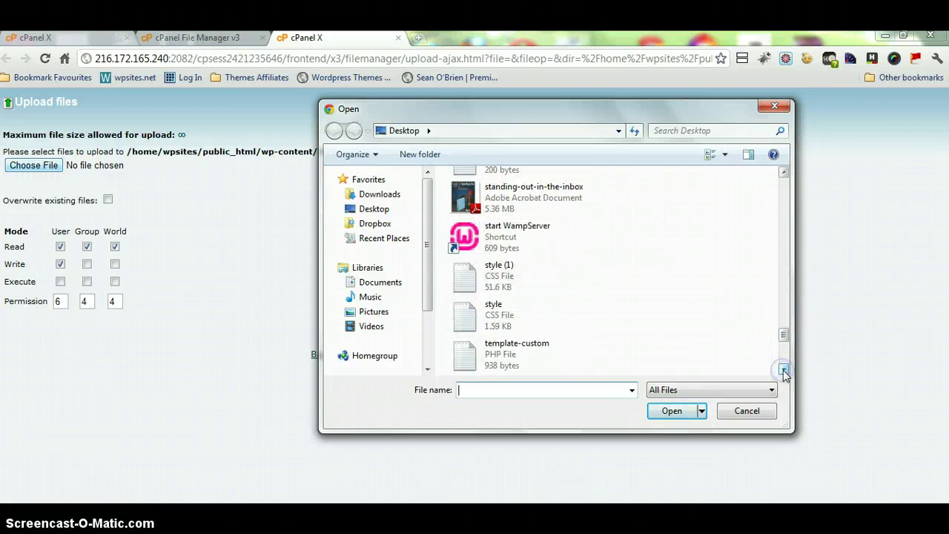
click(784, 369)
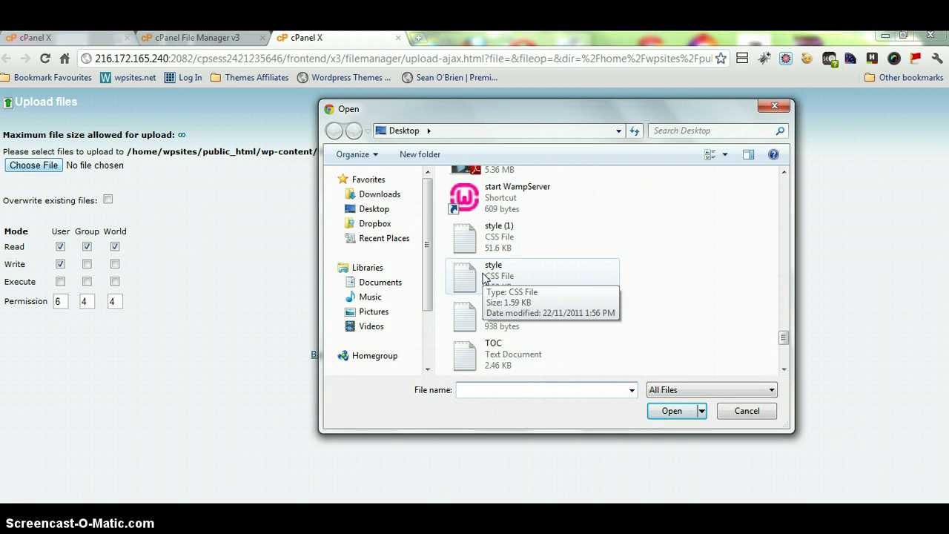
click(744, 410)
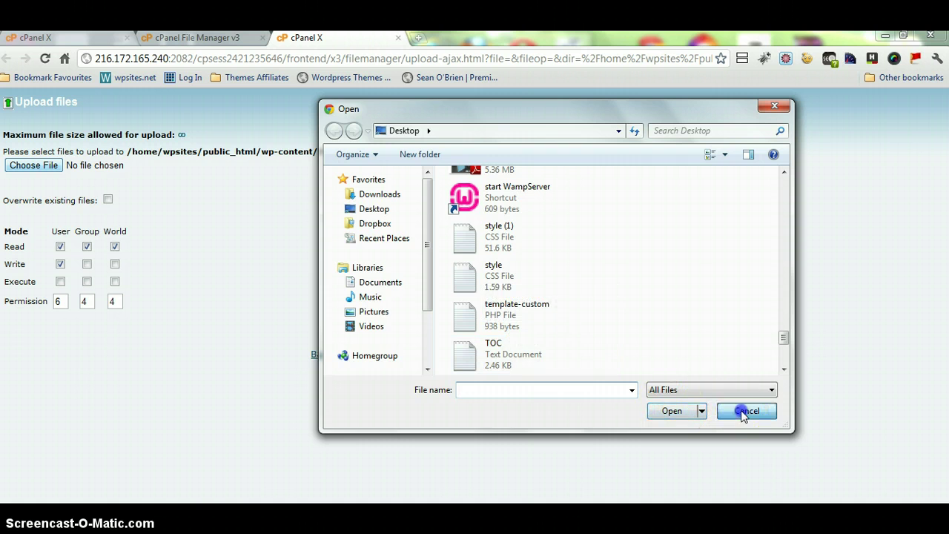
click(398, 37)
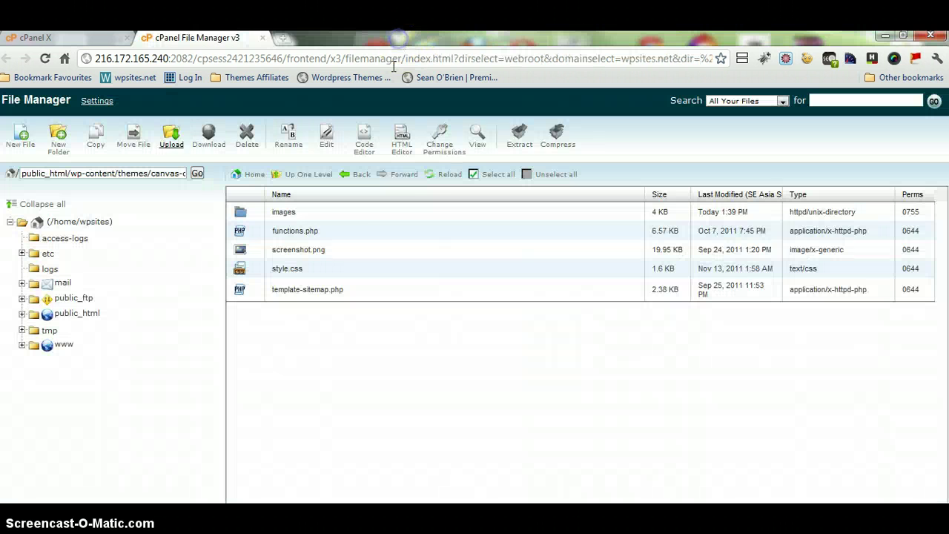
click(430, 176)
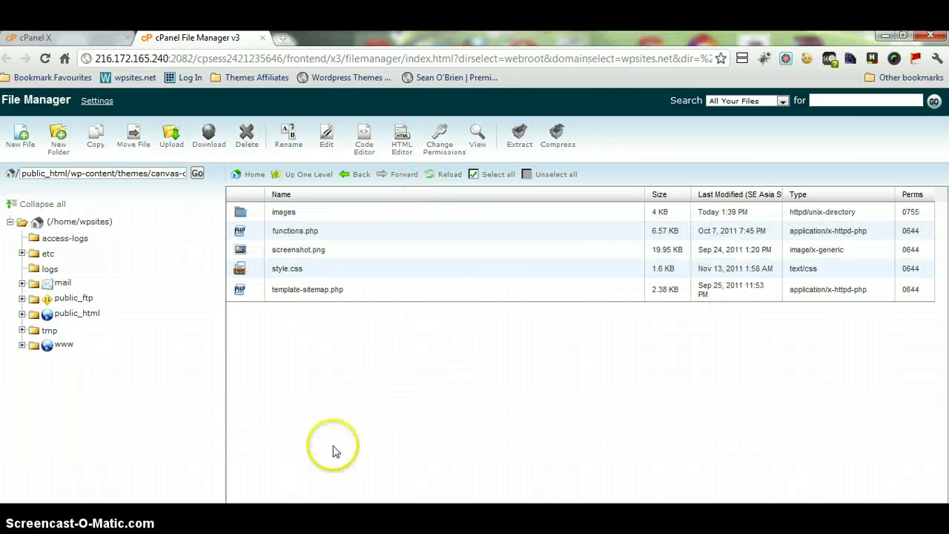
Step: Bring the Chrome window with the 'Customize WordPress' post to the front
click(254, 485)
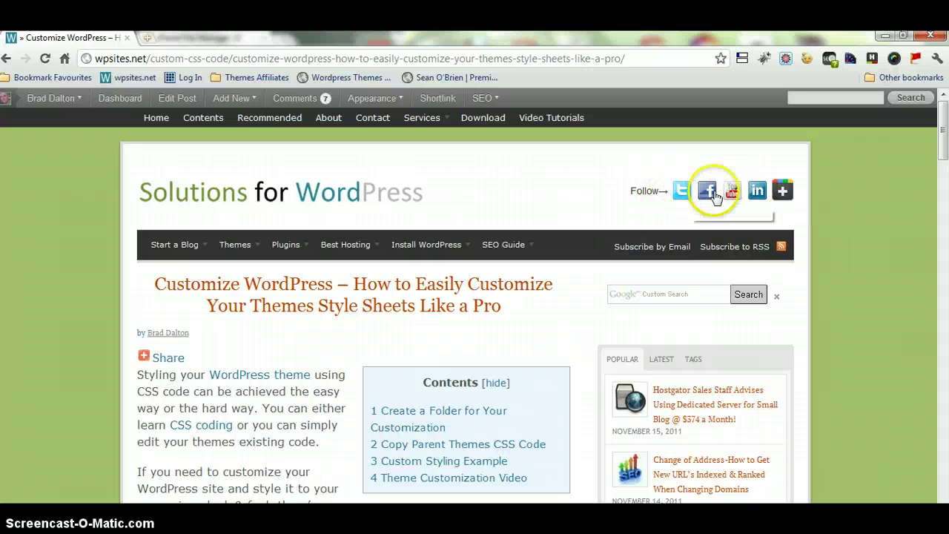
Step: Minimize both Chrome windows and take a first look at My Banners > social_icons
click(887, 39)
click(885, 35)
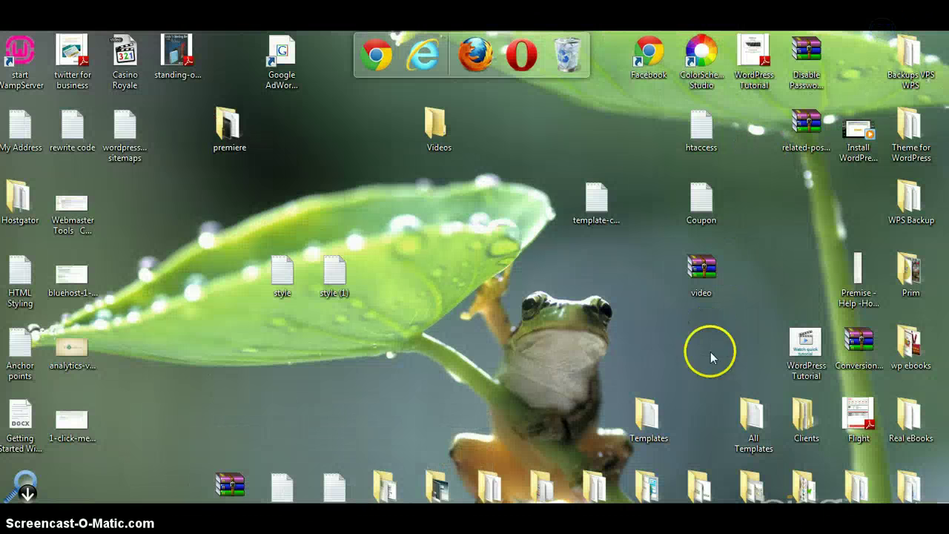
double_click(799, 491)
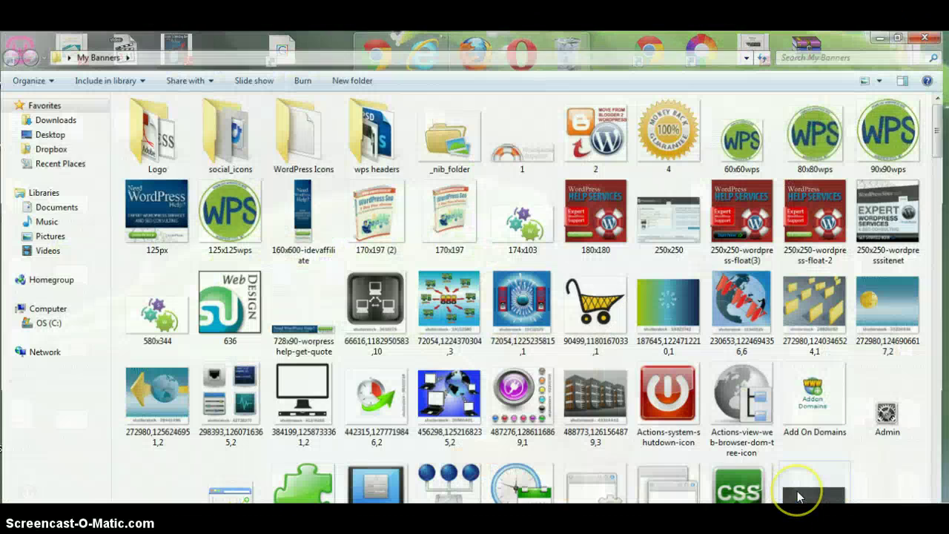
double_click(221, 135)
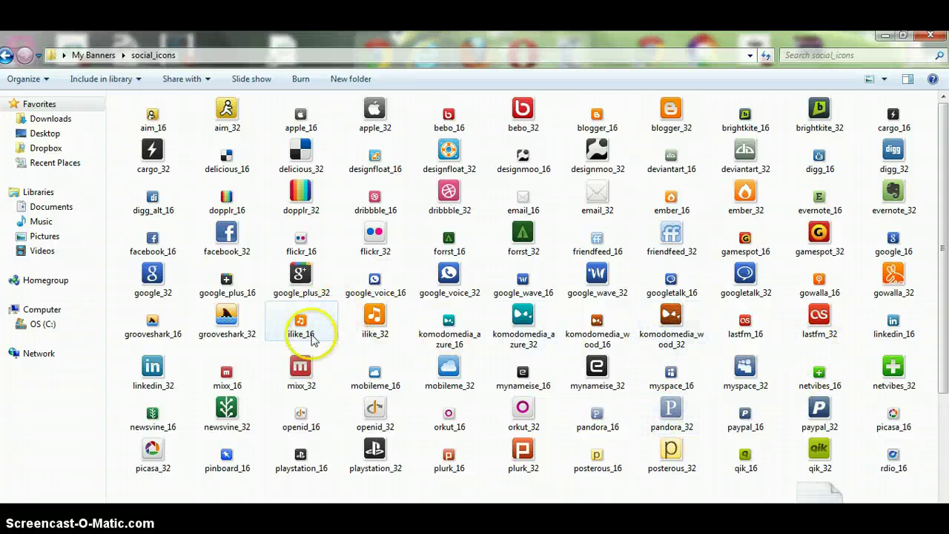
click(929, 35)
Step: Reopen My Banners > social_icons, browse the 16 and 32 px icons, then close it
click(435, 413)
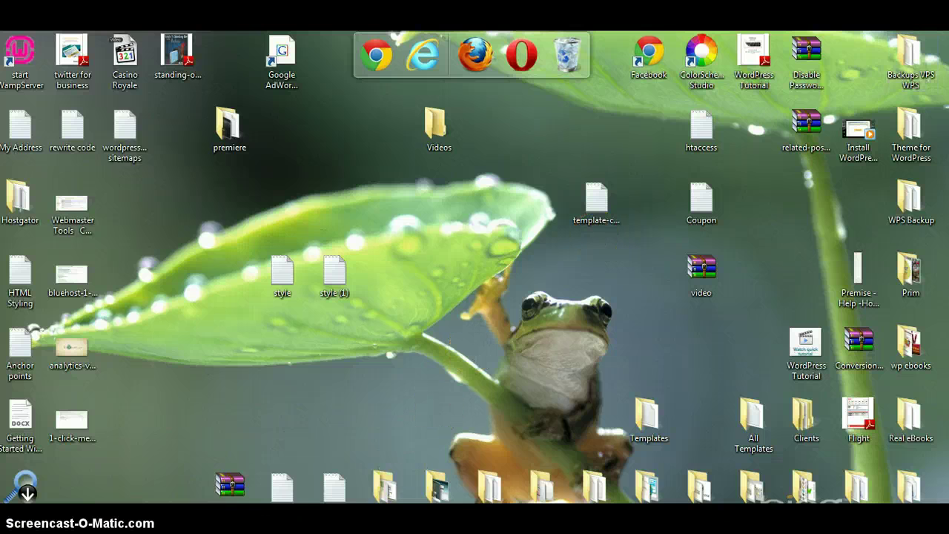
click(696, 489)
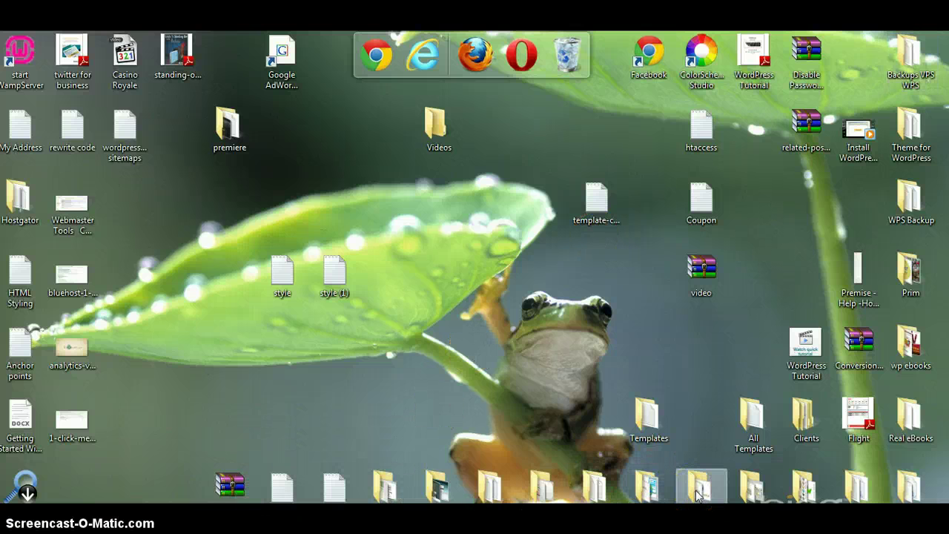
click(793, 493)
double_click(793, 493)
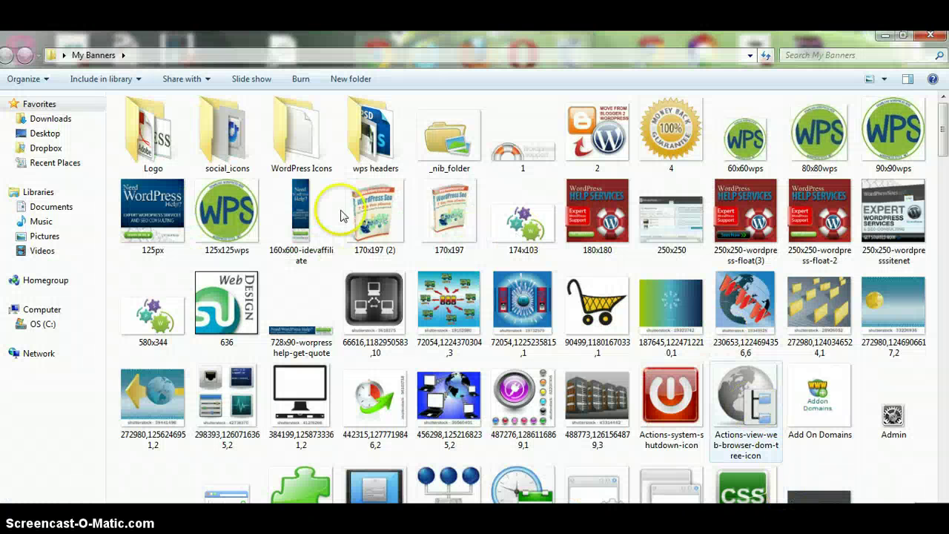
double_click(229, 143)
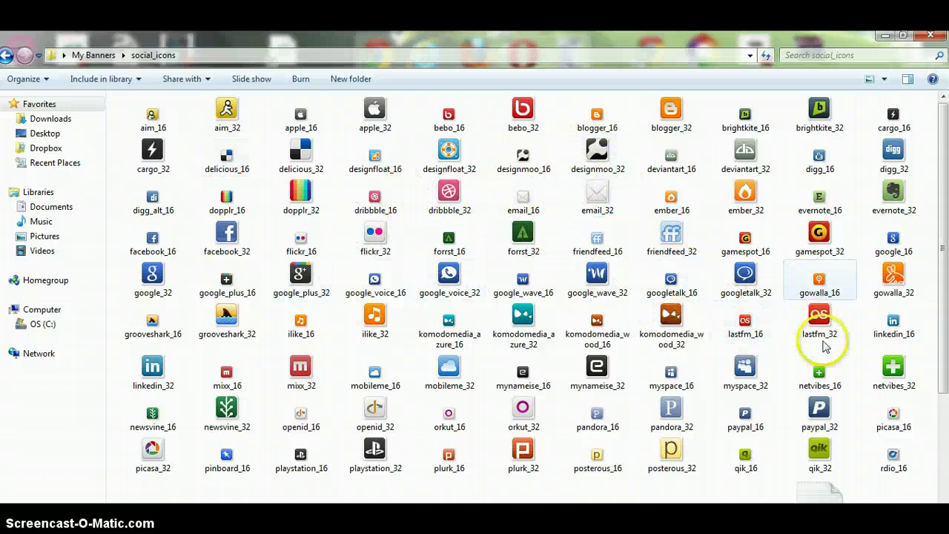
mouse_move(824, 347)
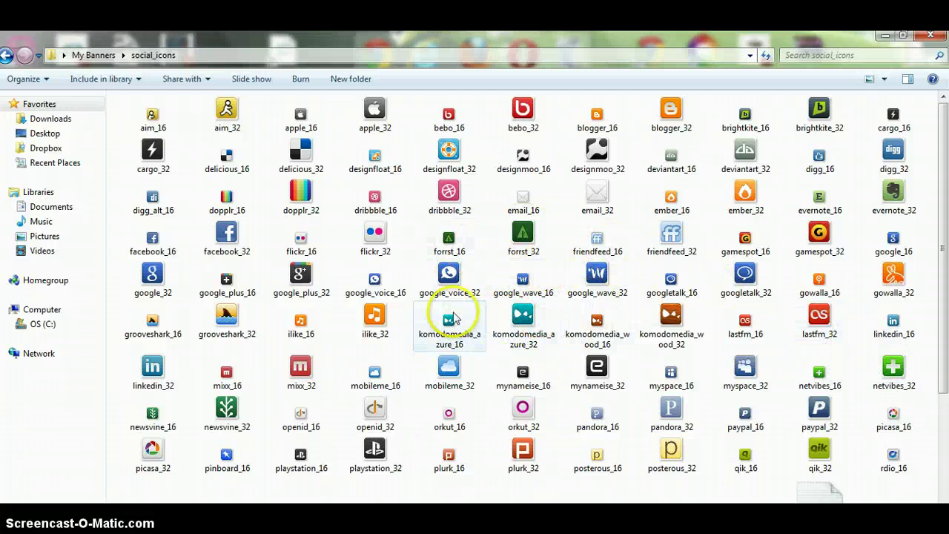
click(932, 37)
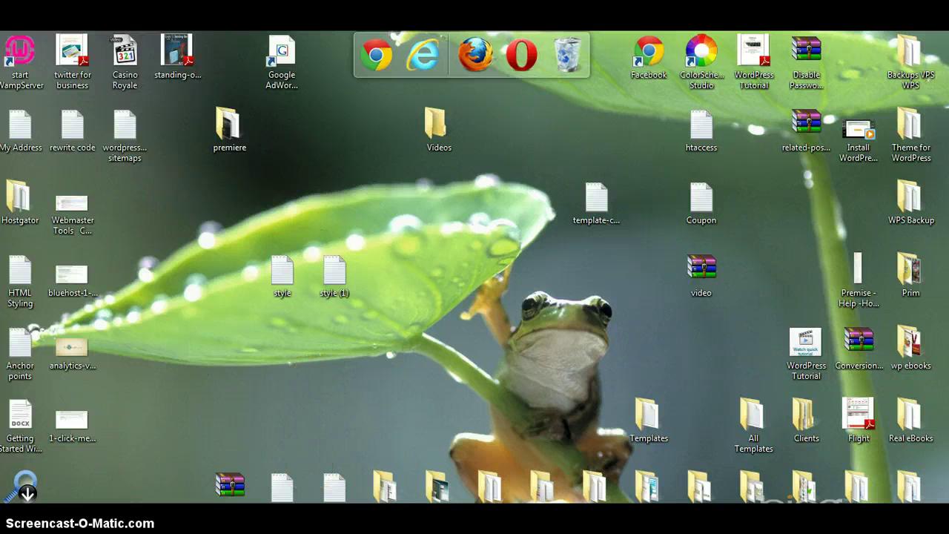
Step: Restore the Chrome window showing the 'Customize WordPress' blog post from the taskbar
mouse_move(273, 519)
click(197, 464)
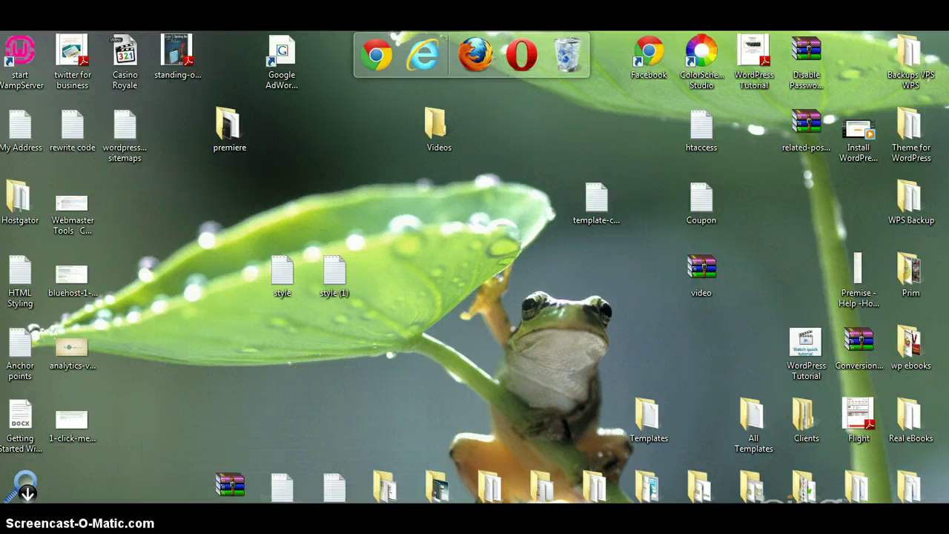